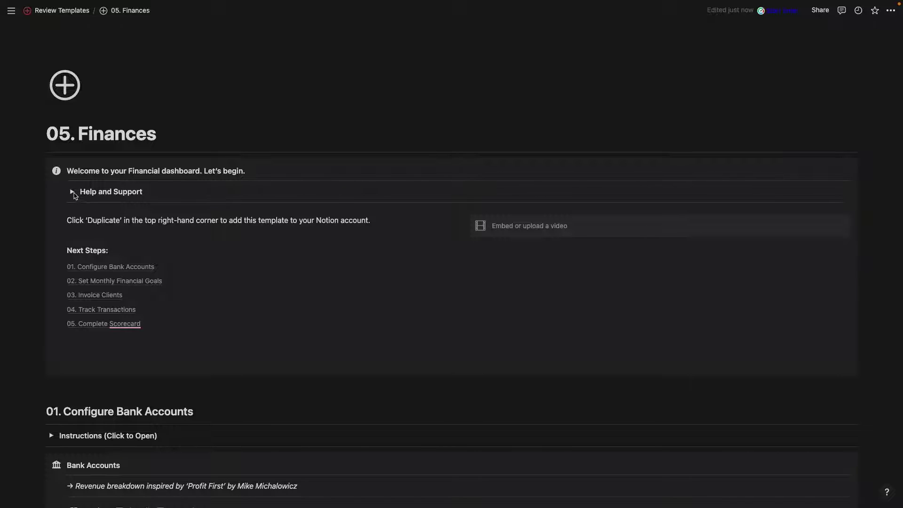
- Expand and collapse the Help and Support toggle, then scroll down to the Next Steps list
left_click(72, 192)
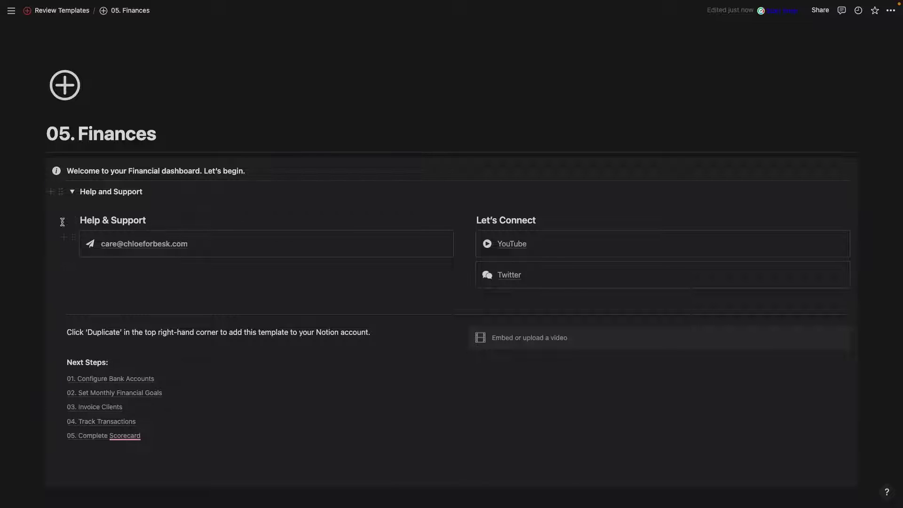
left_click(73, 192)
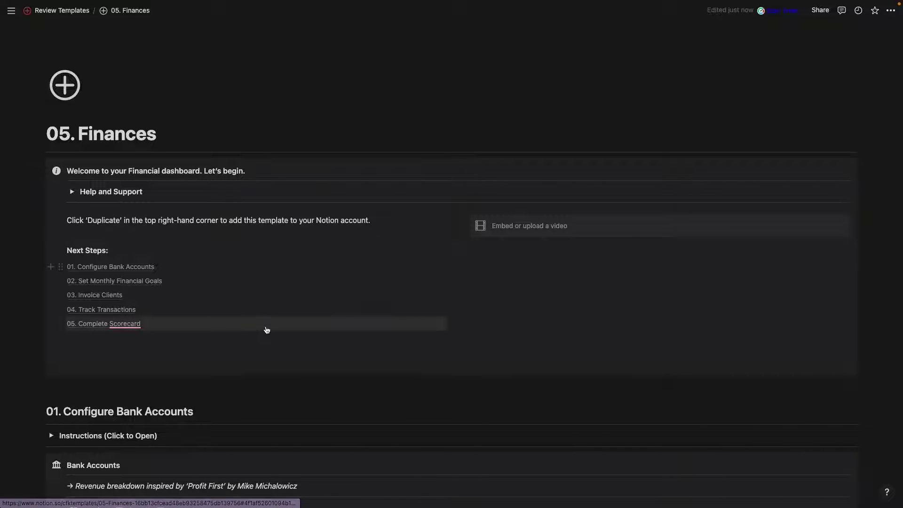
scroll(336, 294, "down", 1)
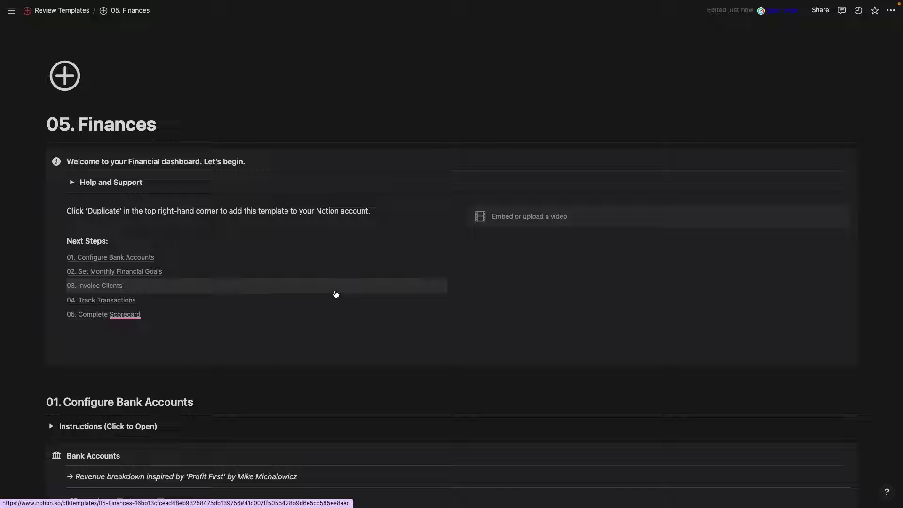
- Jump to the 03. Invoice Clients section, then scroll back up the Finances dashboard
left_click(336, 294)
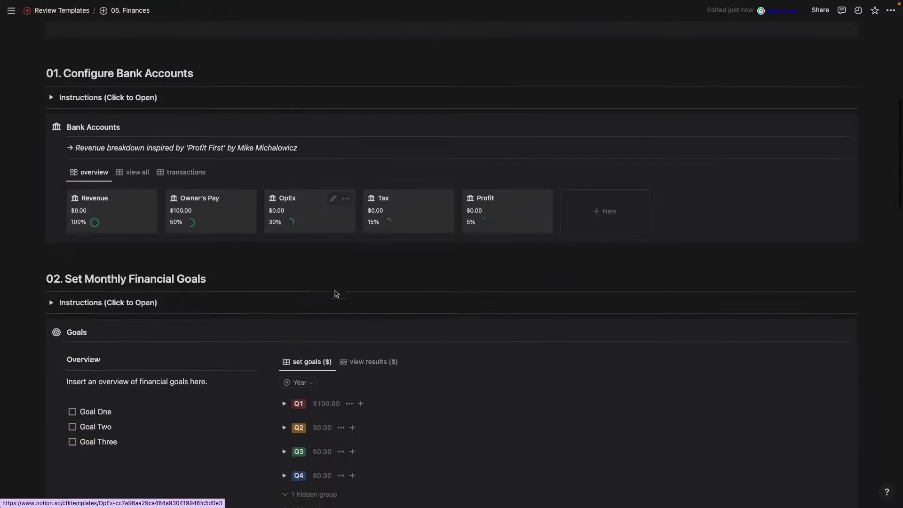
scroll(335, 290, "up", 20)
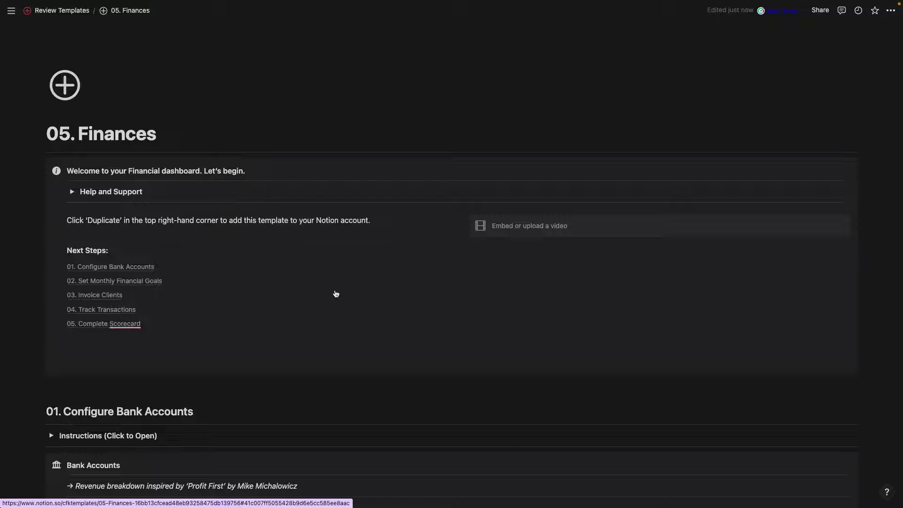
mouse_move(48, 172)
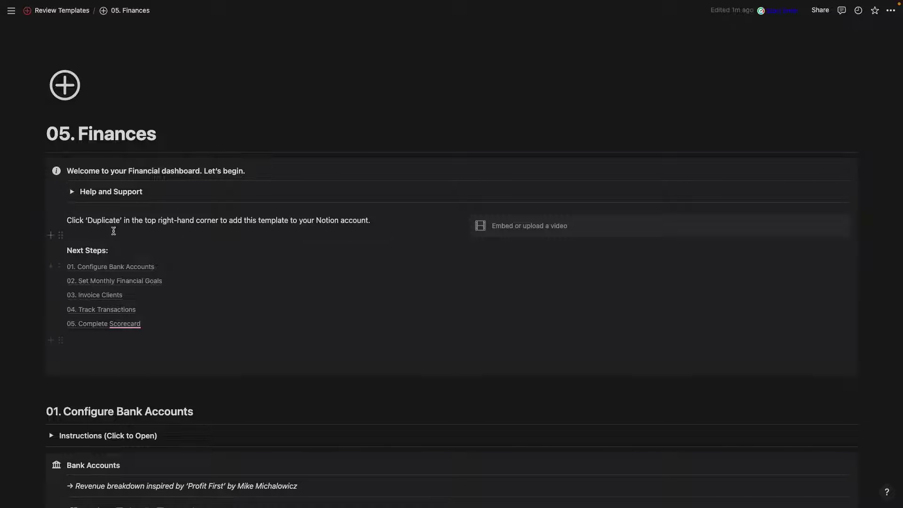
- Add a '/' line above 01. Configure Bank Accounts, browse block types, then delete it
left_click(94, 389)
key("Return")
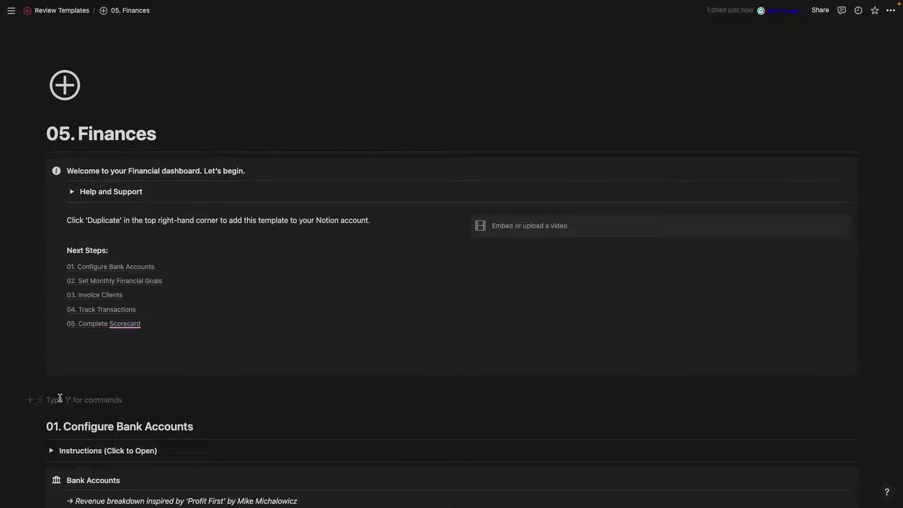
type("/")
scroll(84, 349, "down", 4)
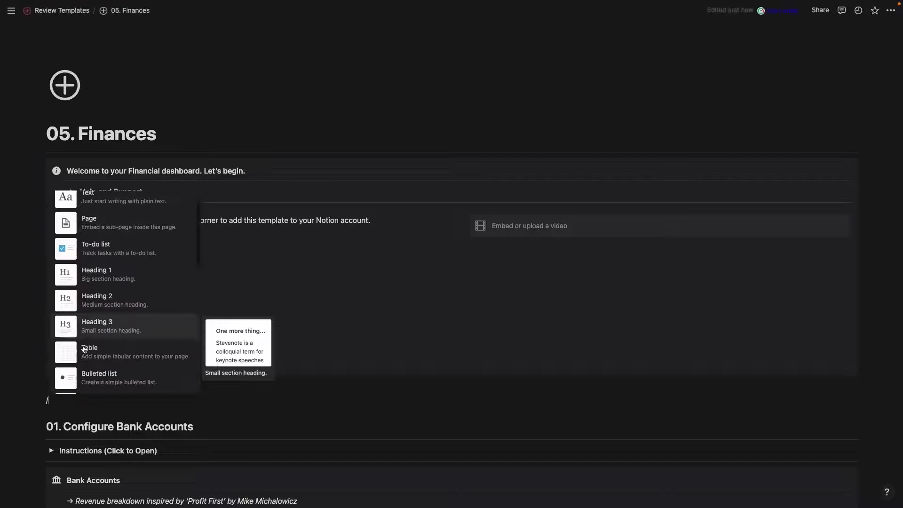
scroll(83, 349, "down", 8)
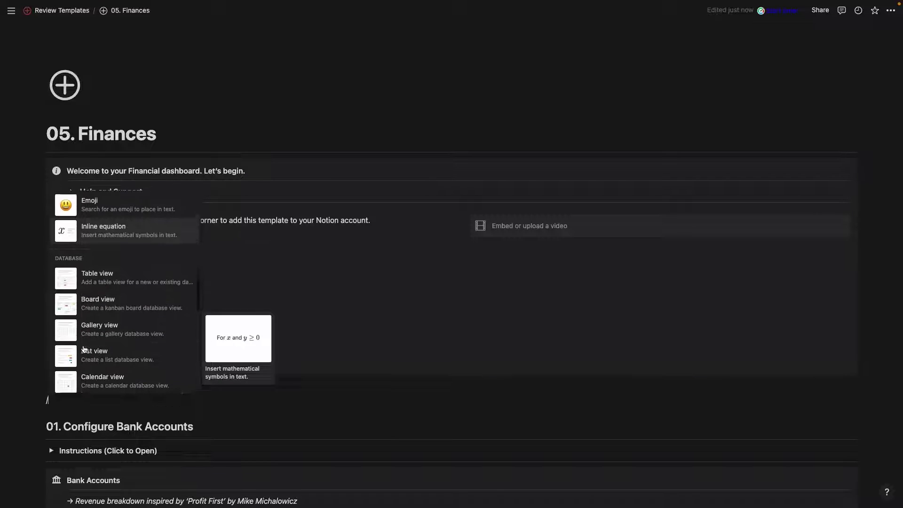
left_click(54, 403)
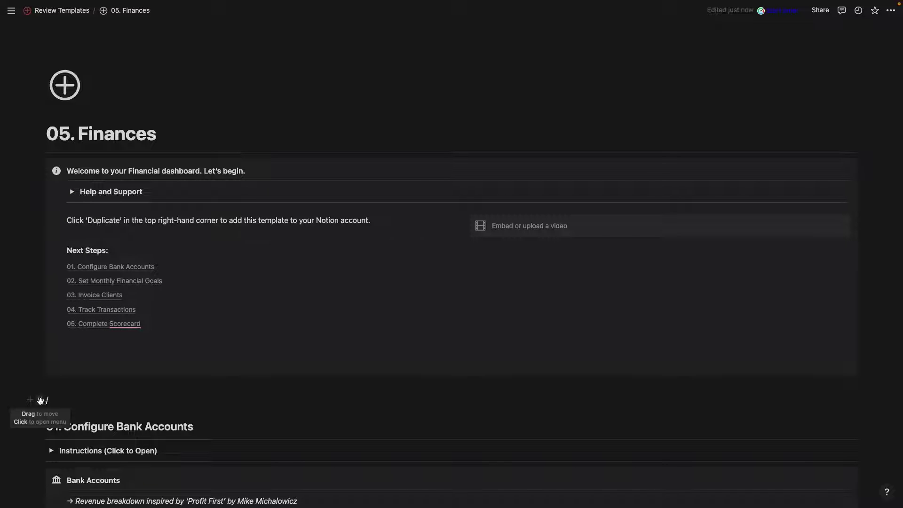
left_click(41, 400)
left_click(83, 344)
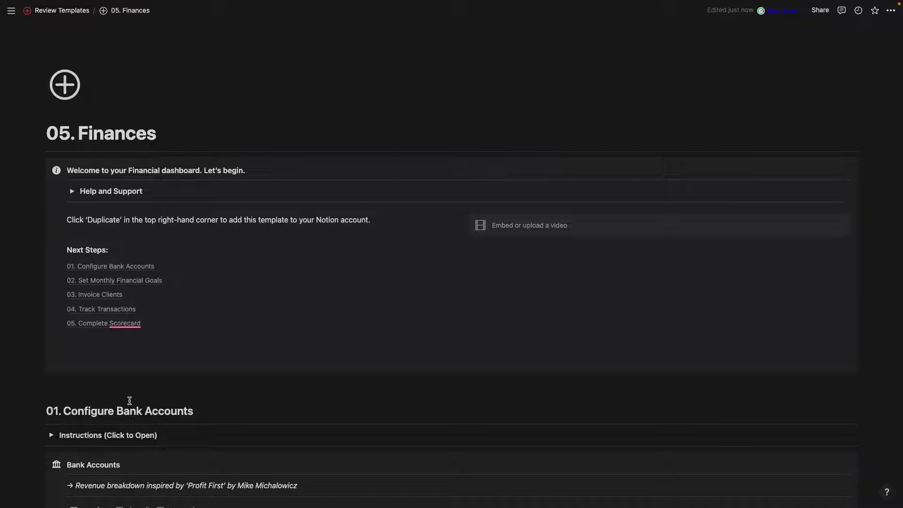
- Expand and collapse the Q1 goals group while scrolling through the dashboard
scroll(130, 400, "down", 10)
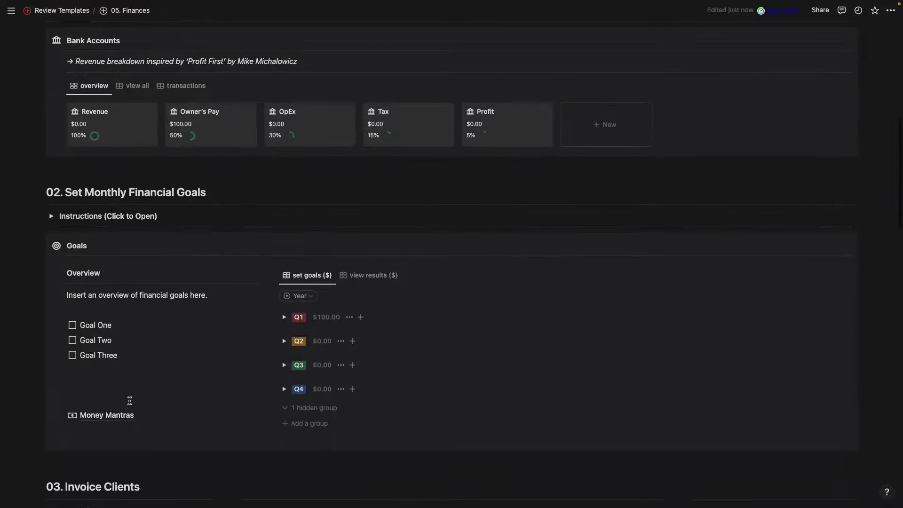
left_click(285, 293)
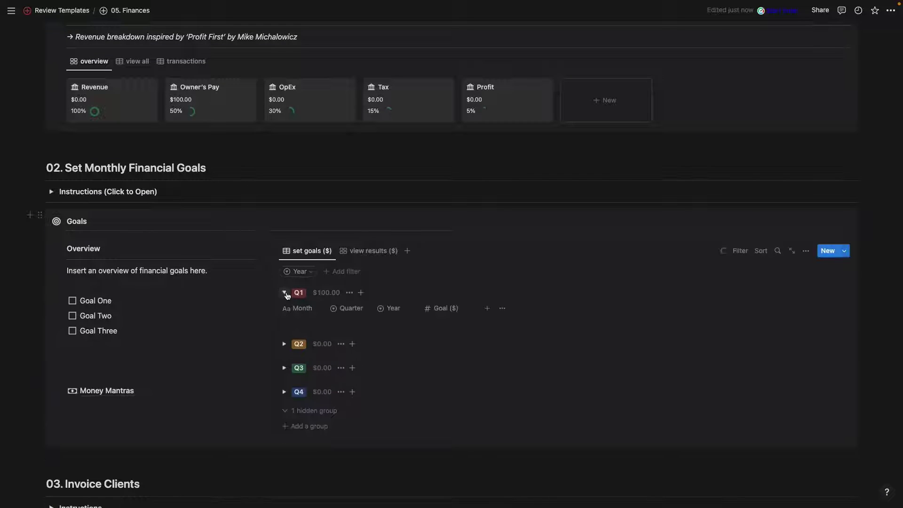
left_click(285, 293)
scroll(286, 295, "up", 6)
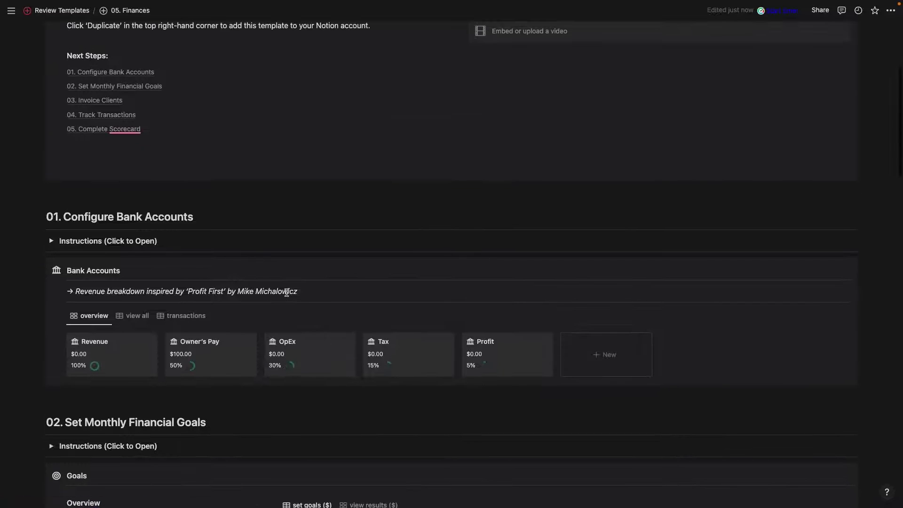
scroll(286, 293, "up", 2)
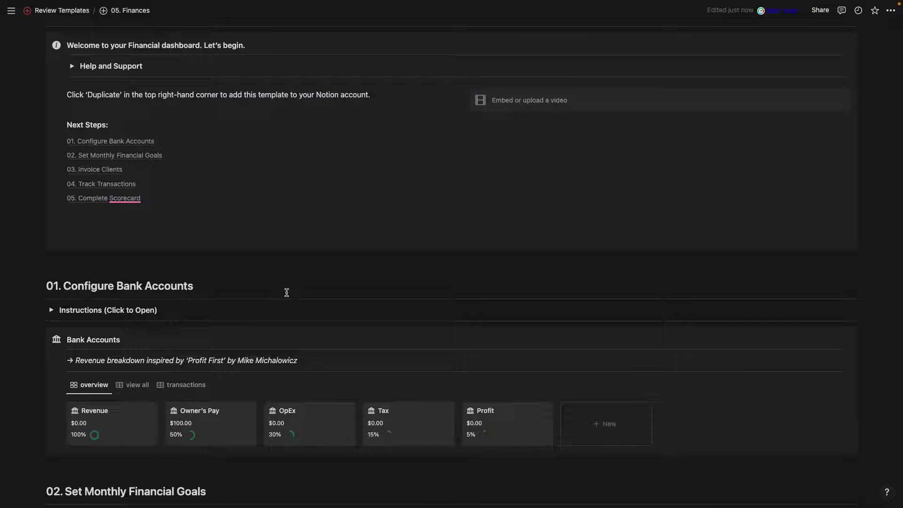
- Collapse and re-expand Backend Databases, then scroll back up to 05. Complete Scorecard
scroll(287, 292, "down", 15)
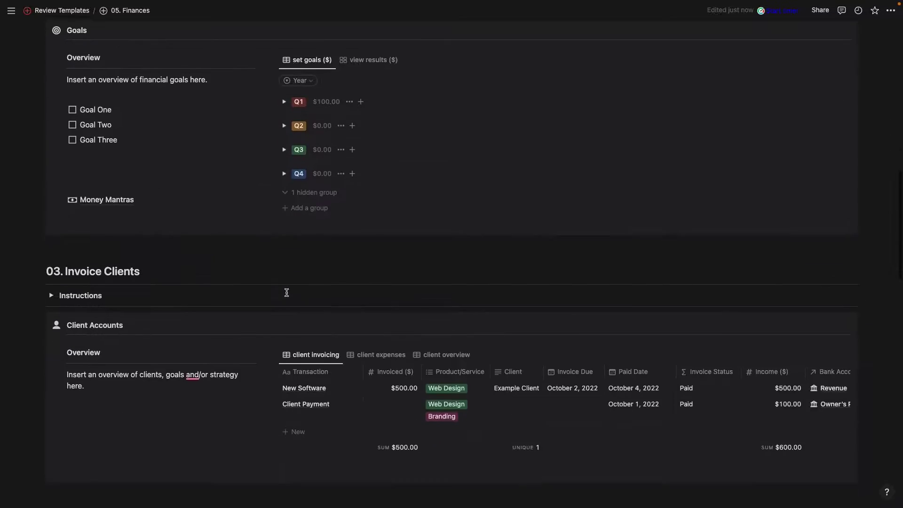
scroll(287, 296, "down", 18)
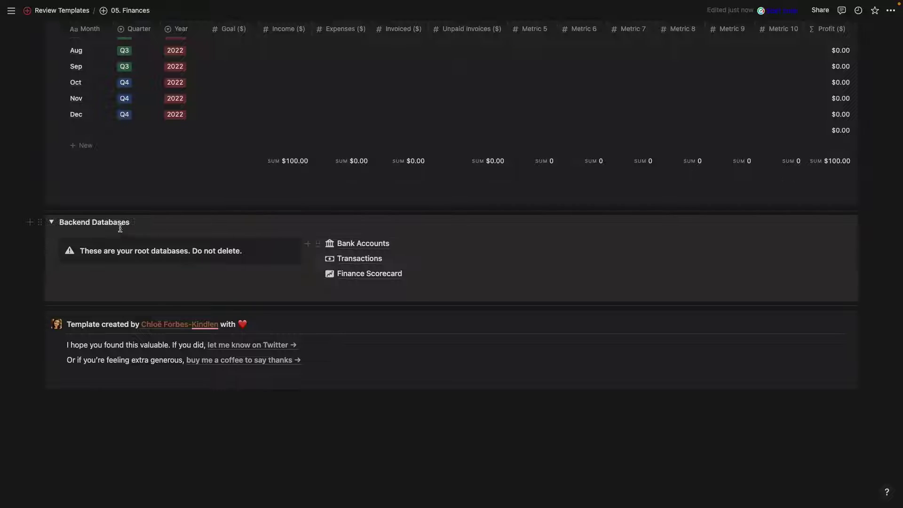
left_click(53, 222)
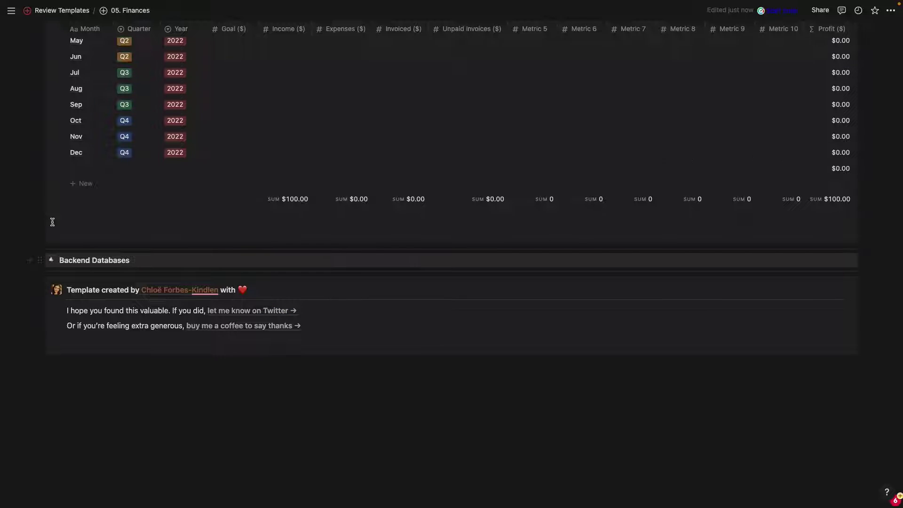
left_click(52, 260)
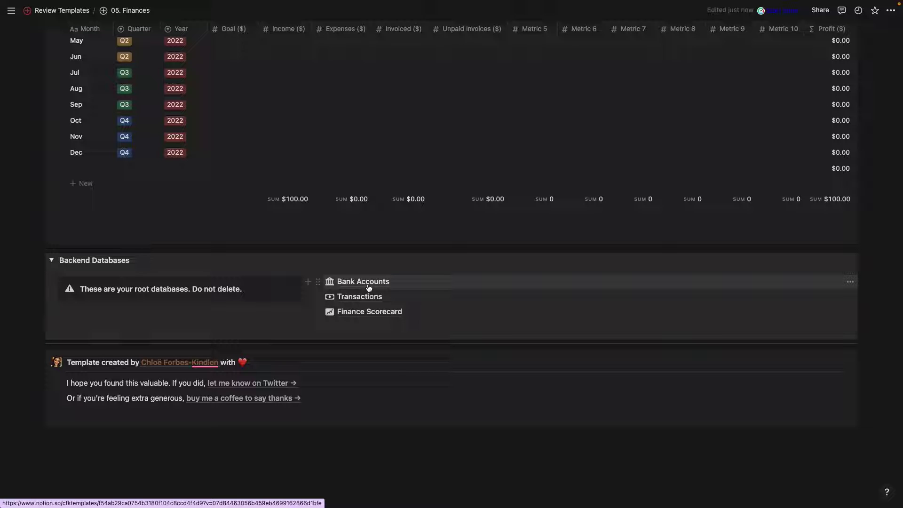
scroll(368, 288, "up", 4)
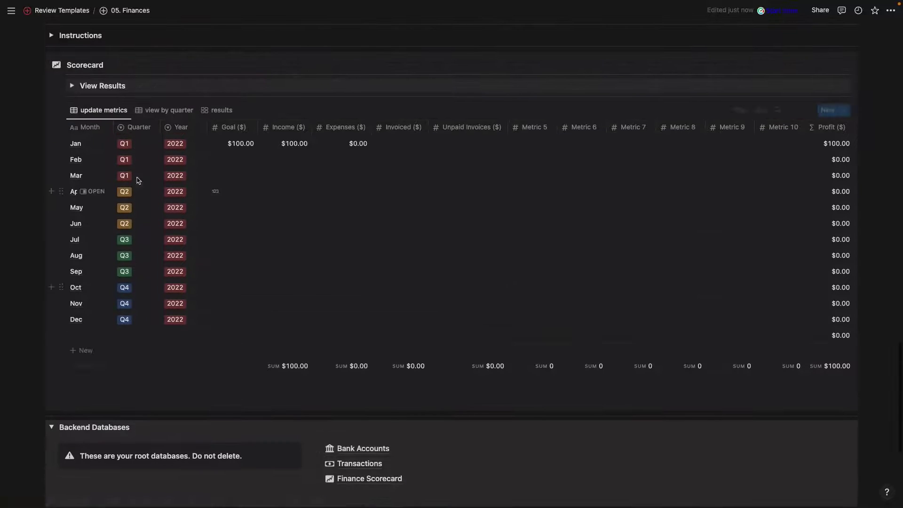
scroll(127, 143, "up", 3)
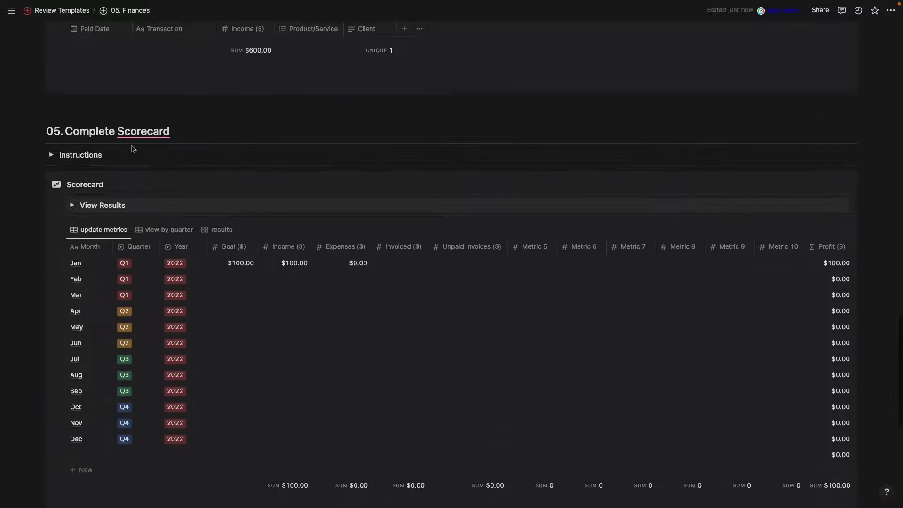
- Insert a /LINKED database above 05. Complete Scorecard, copying the Finance Scorecard view
left_click(89, 112)
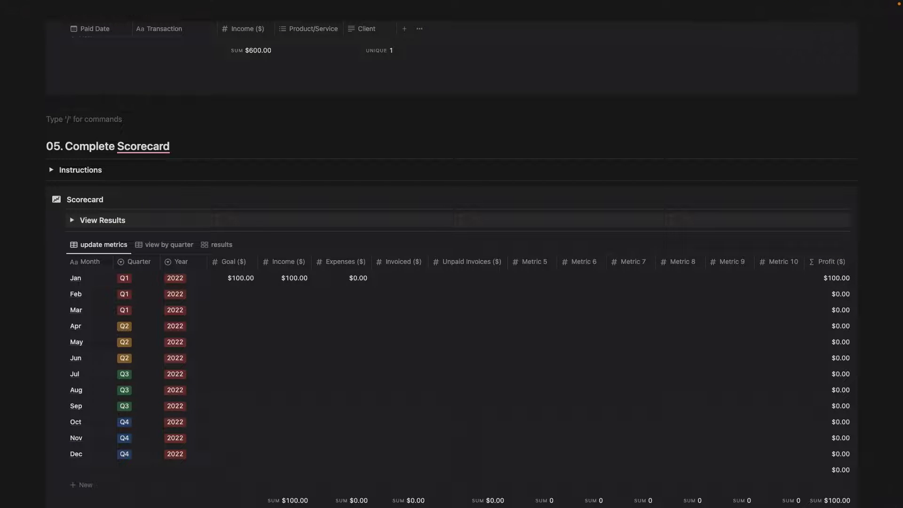
type("/LINKED")
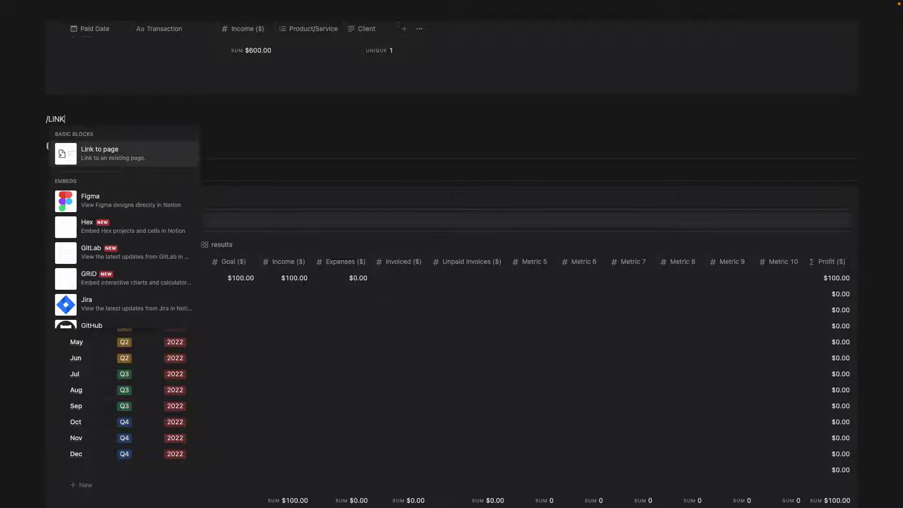
left_click(113, 151)
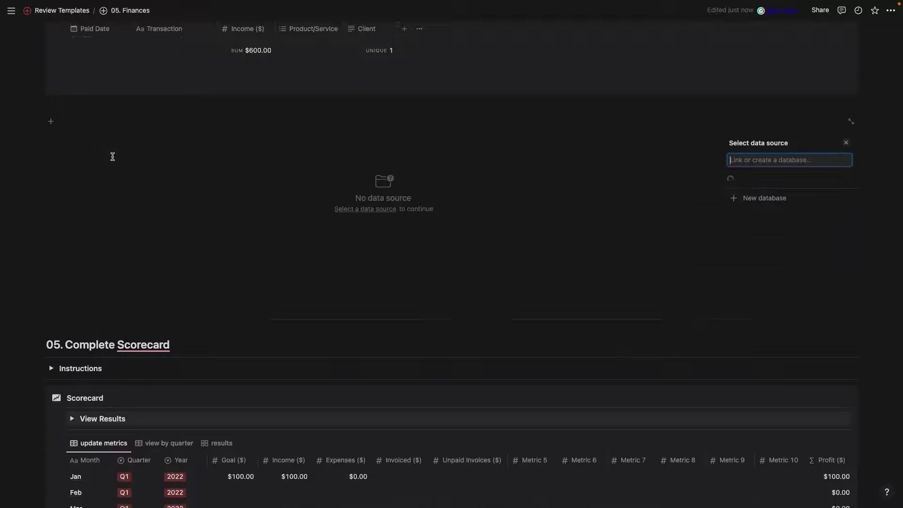
left_click(768, 187)
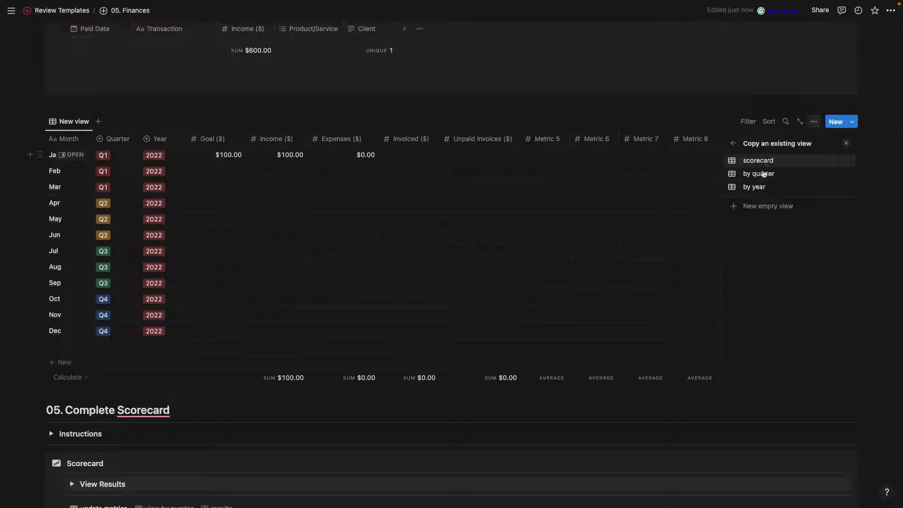
left_click(757, 160)
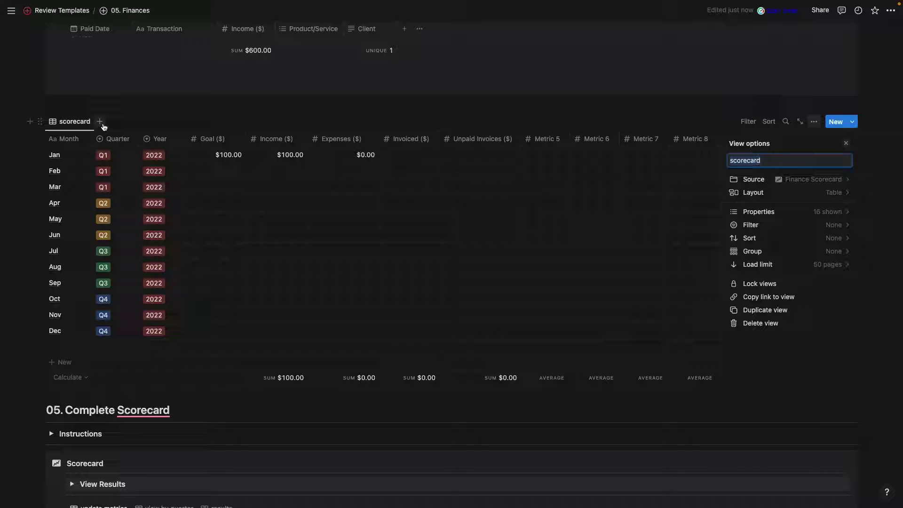
key("Escape")
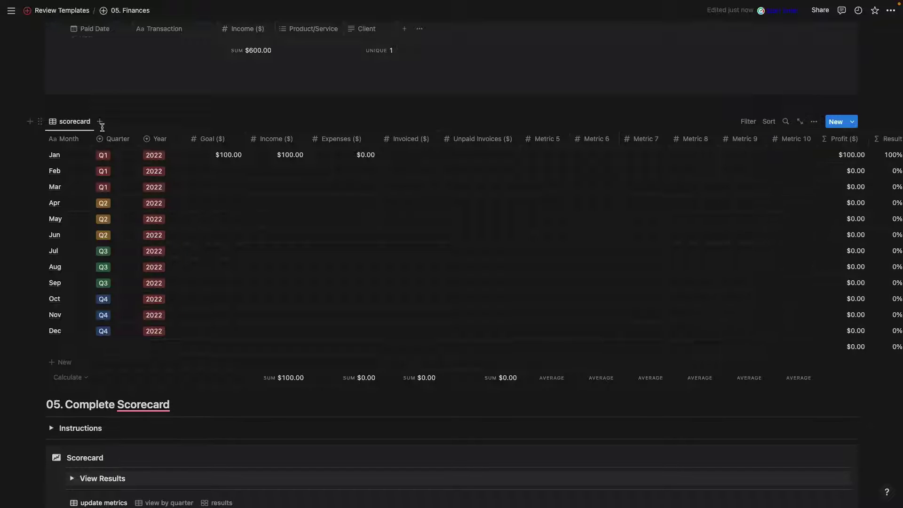
- Add a Bank Accounts view copying the overview gallery to the linked database block
left_click(99, 122)
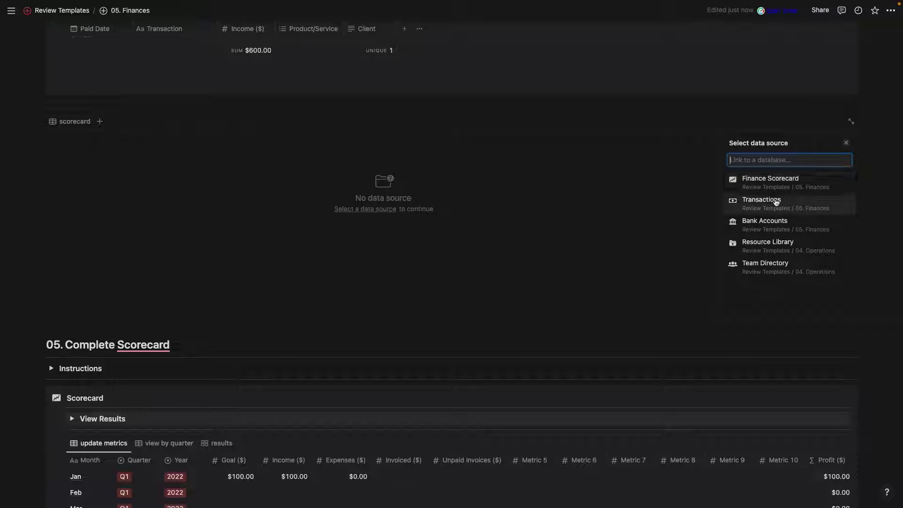
left_click(773, 225)
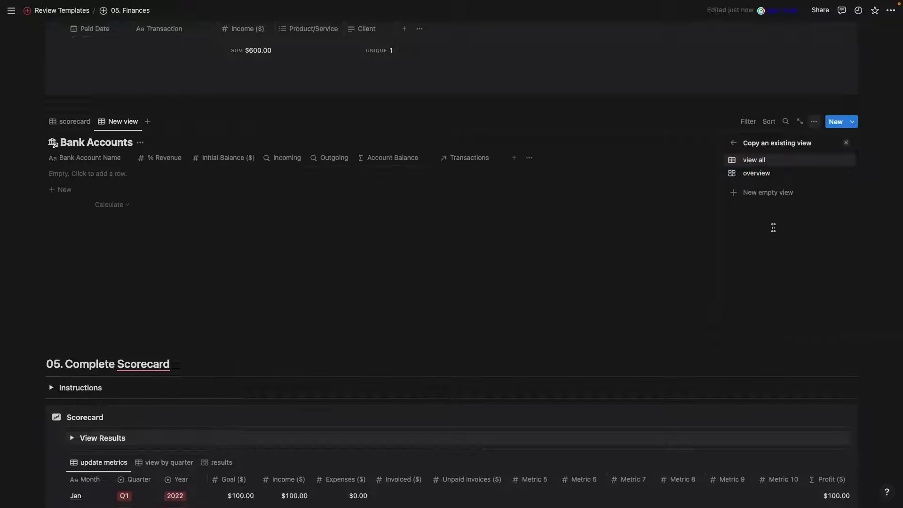
left_click(750, 175)
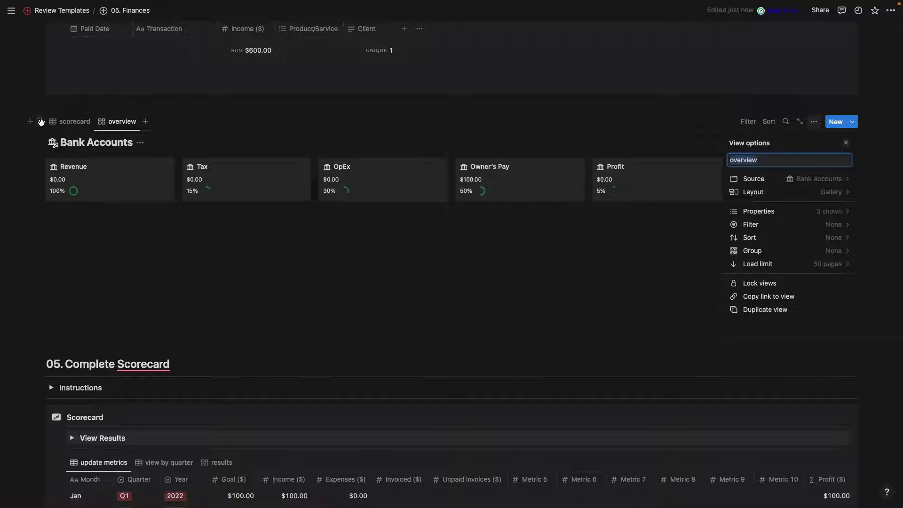
left_click(41, 121)
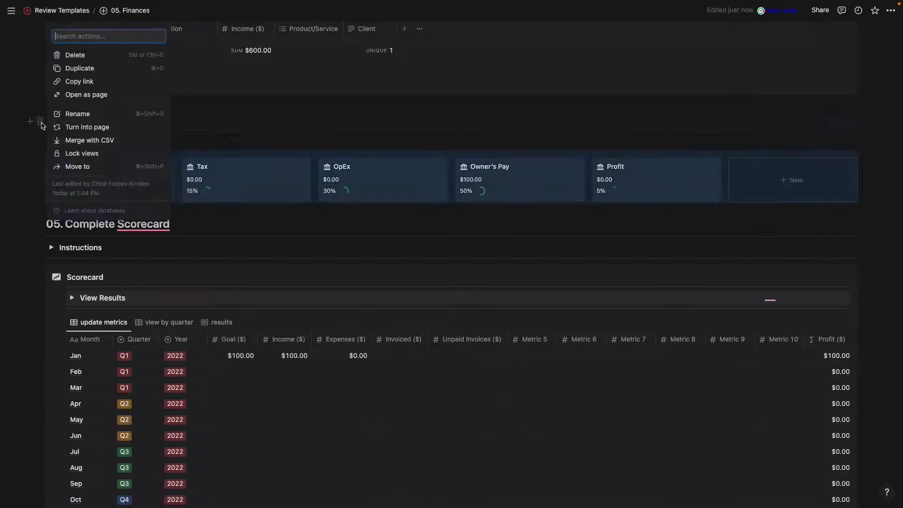
- Delete the extra Bank Accounts gallery block above the Scorecard
left_click(70, 57)
scroll(258, 287, "down", 5)
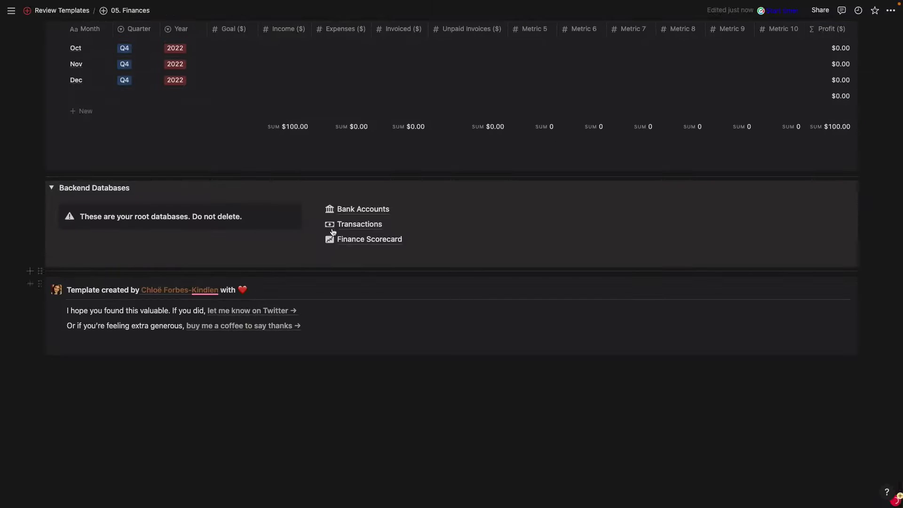
left_click(364, 209)
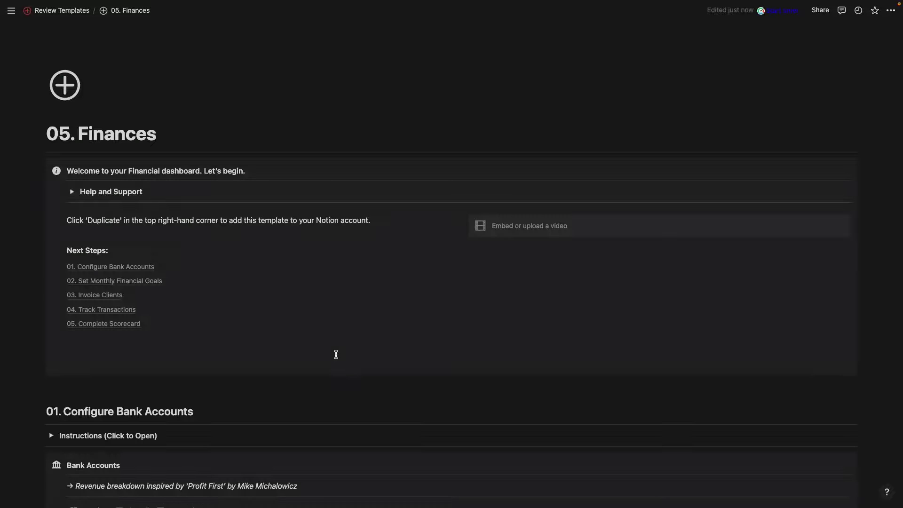
- Collapse Backend Databases and scroll back up to 01. Configure Bank Accounts
scroll(335, 354, "down", 15)
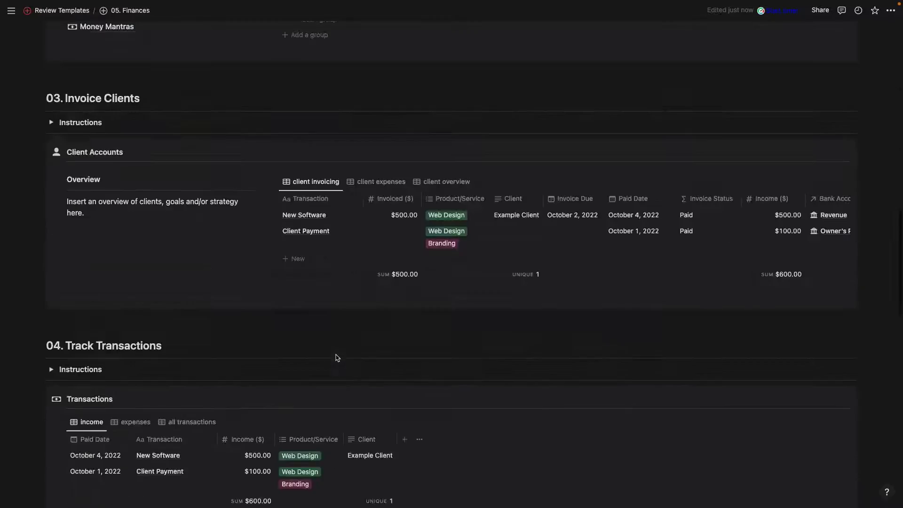
scroll(336, 355, "down", 14)
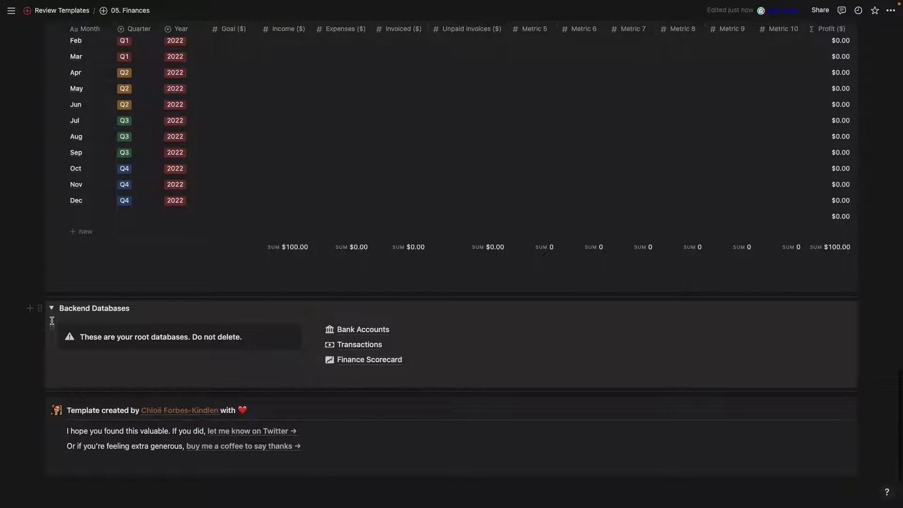
left_click(52, 309)
scroll(221, 174, "up", 20)
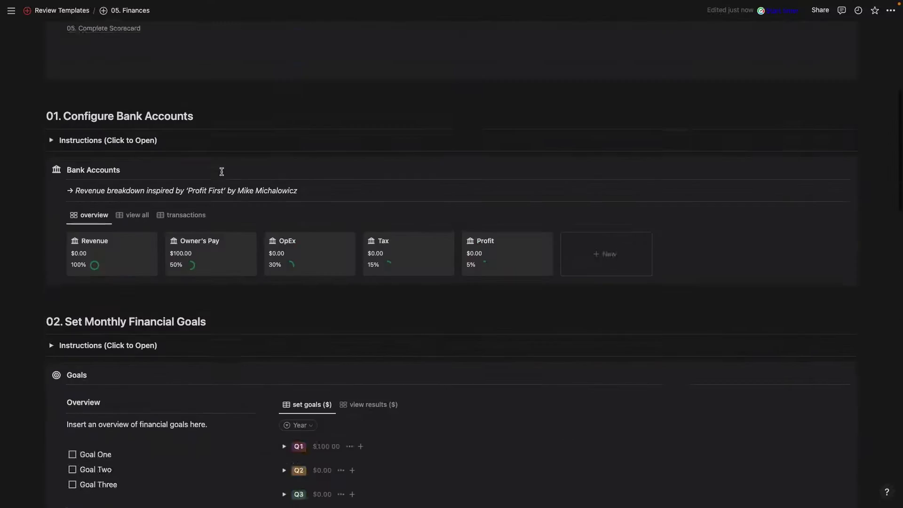
scroll(222, 175, "up", 1)
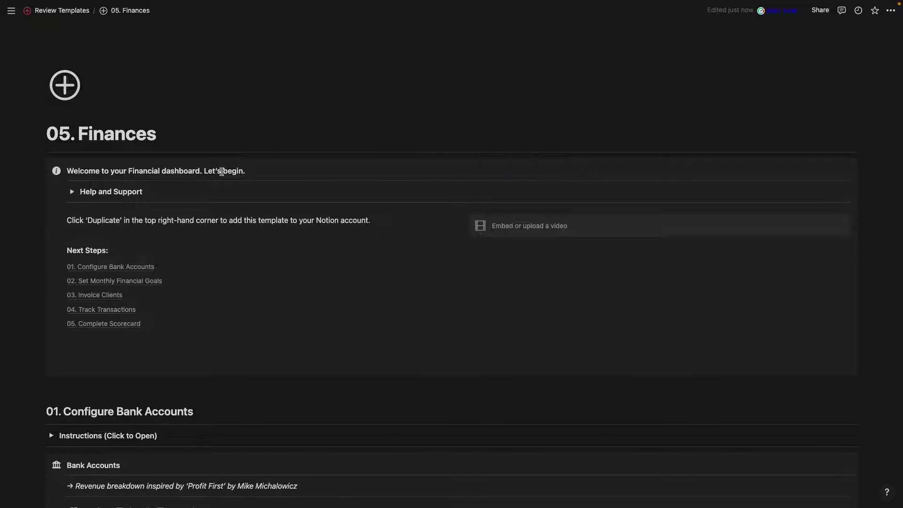
- Toggle the setup instructions, then open the overview gallery's view options and review Layout
scroll(160, 210, "down", 4)
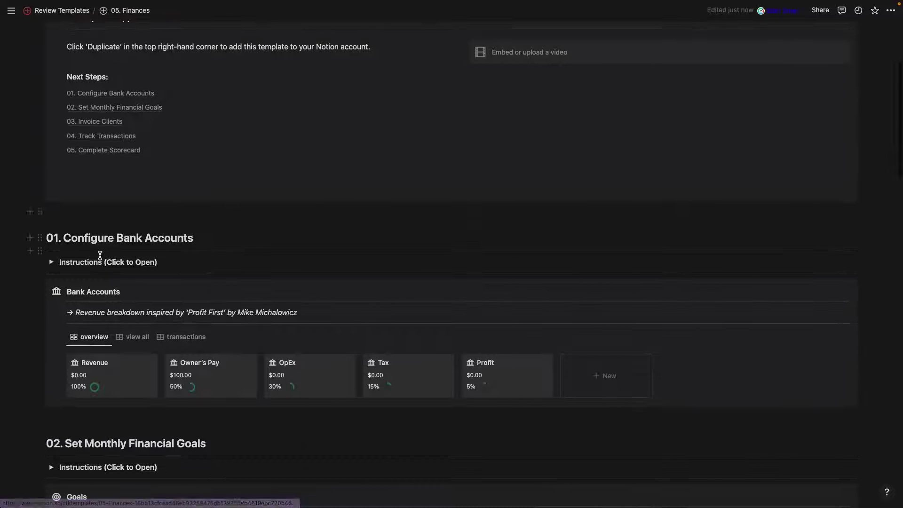
left_click(51, 265)
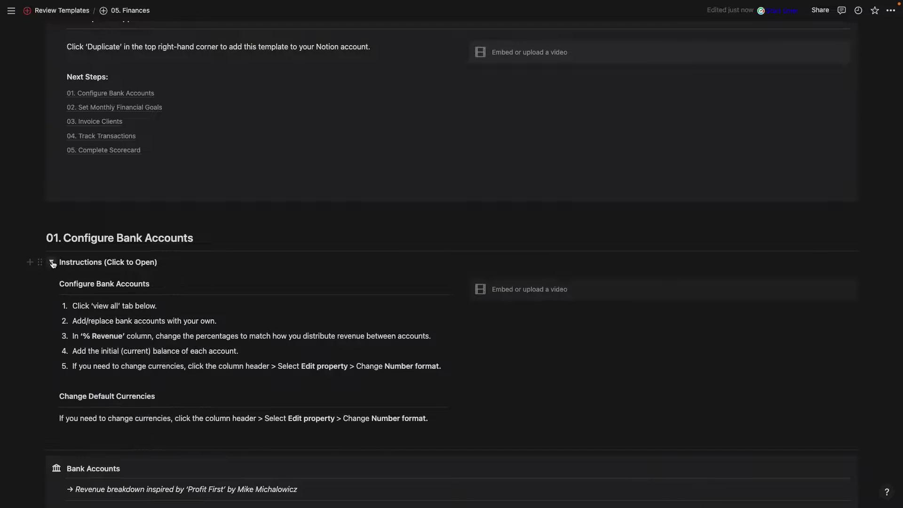
left_click(52, 263)
scroll(81, 281, "down", 1)
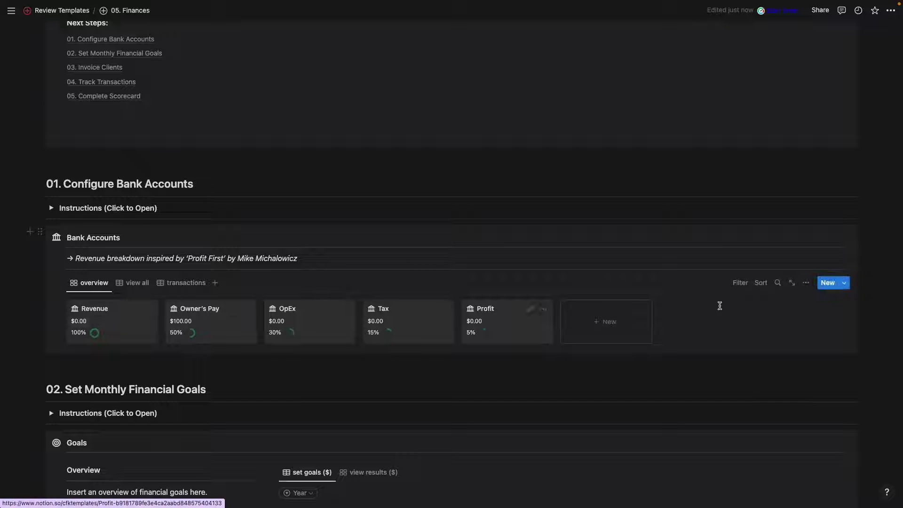
left_click(808, 283)
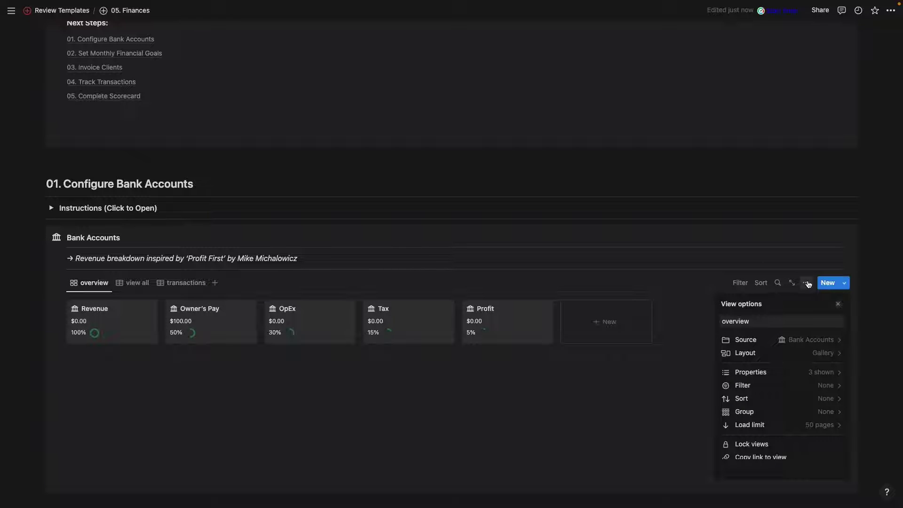
left_click(832, 361)
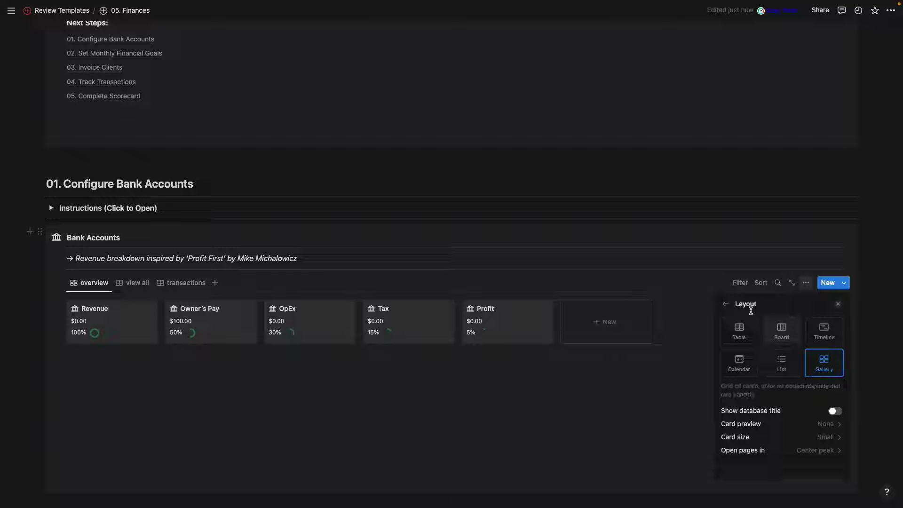
left_click(726, 304)
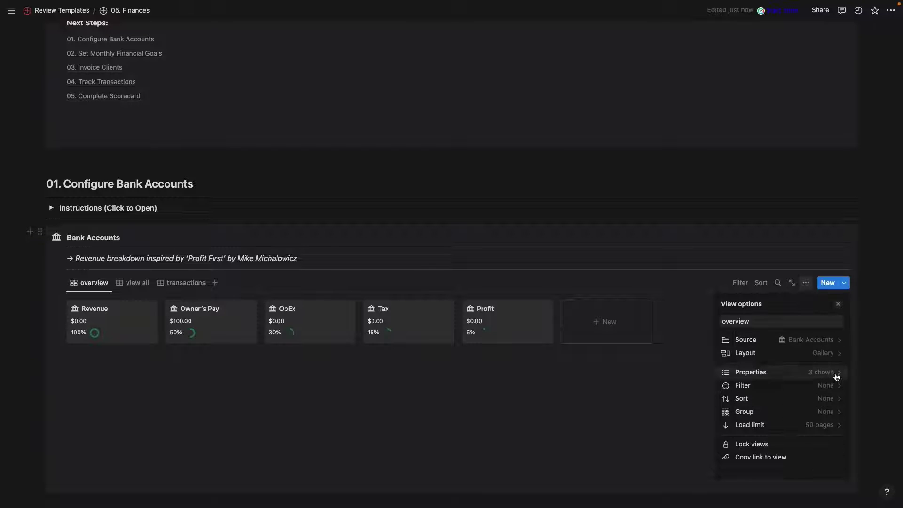
- Review the gallery's shown properties, then switch Bank Accounts to the 'view all' table
left_click(835, 373)
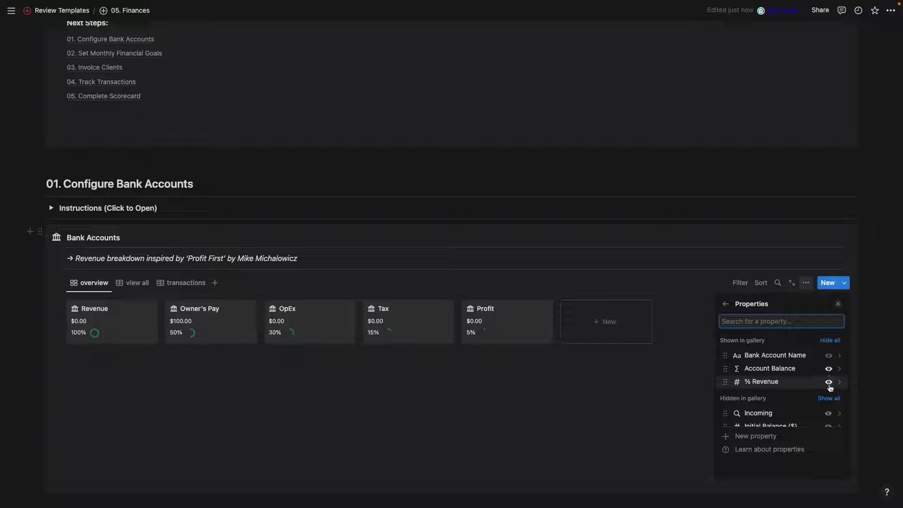
left_click(136, 285)
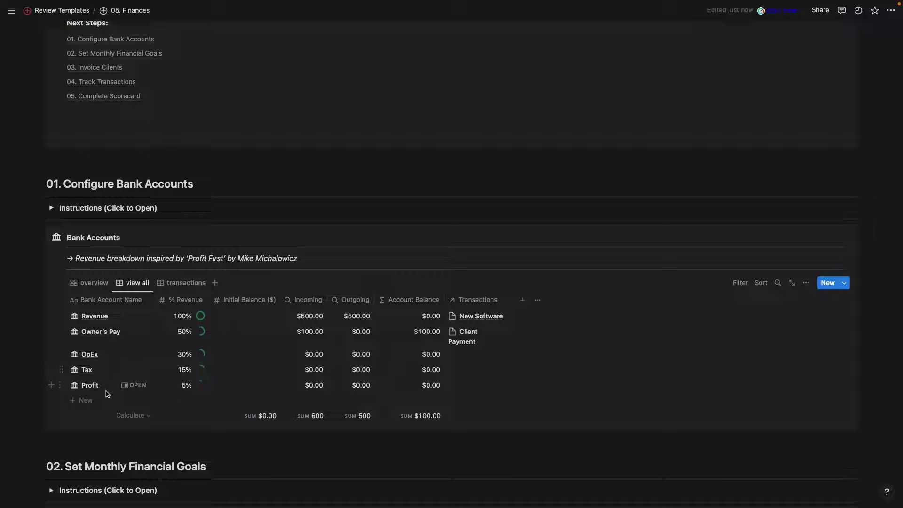
mouse_move(201, 370)
- Keep Revenue at 100%, then widen the Transactions column so Client Payment fits
left_click(182, 316)
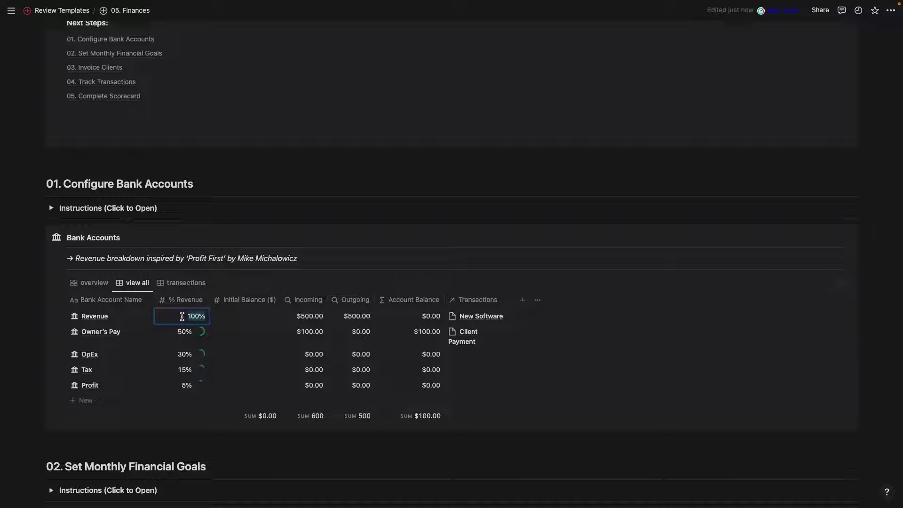
key("Escape")
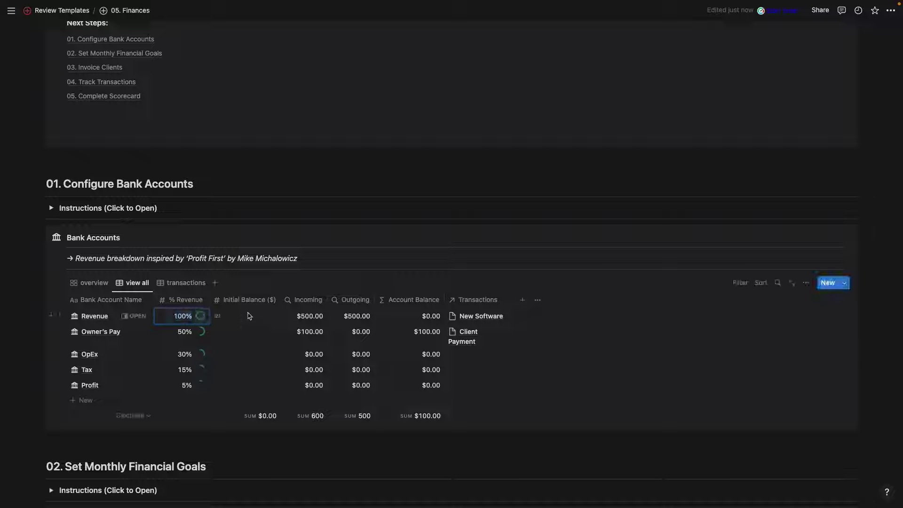
left_click(270, 420)
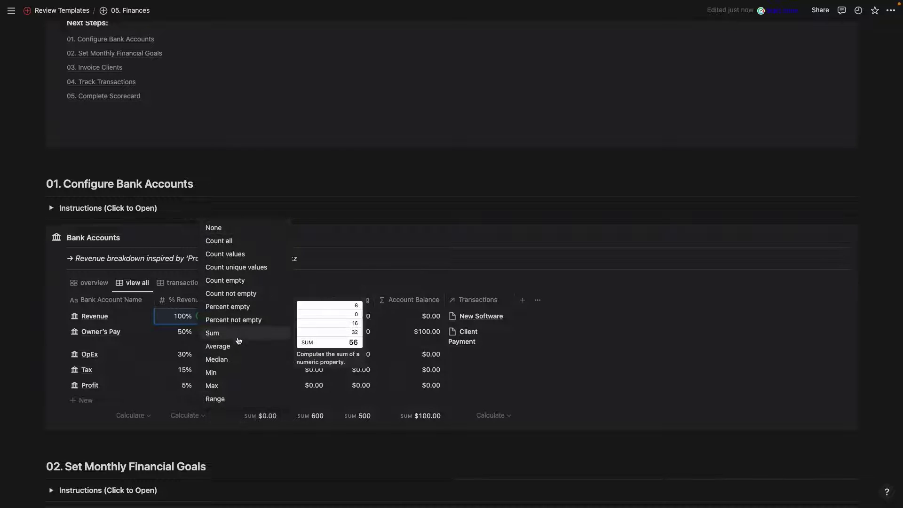
left_click(312, 279)
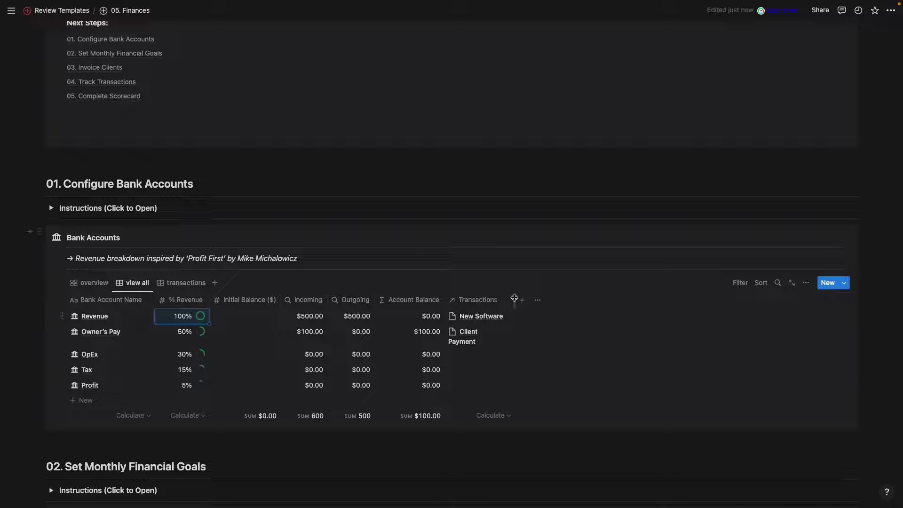
left_click_drag(516, 299, 571, 299)
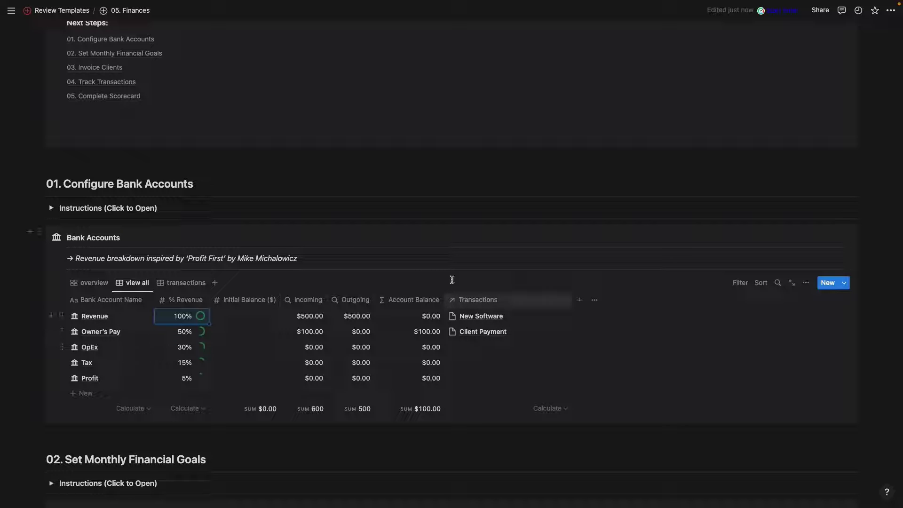
left_click(297, 303)
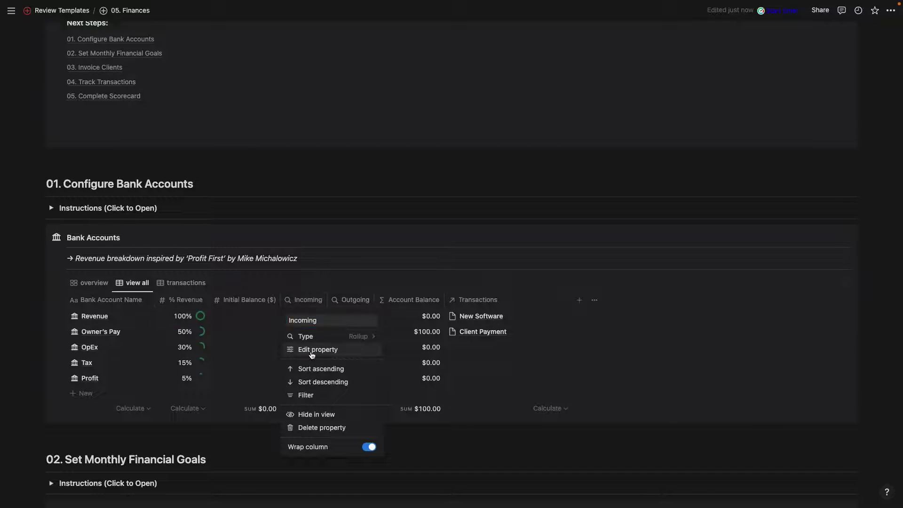
left_click(311, 351)
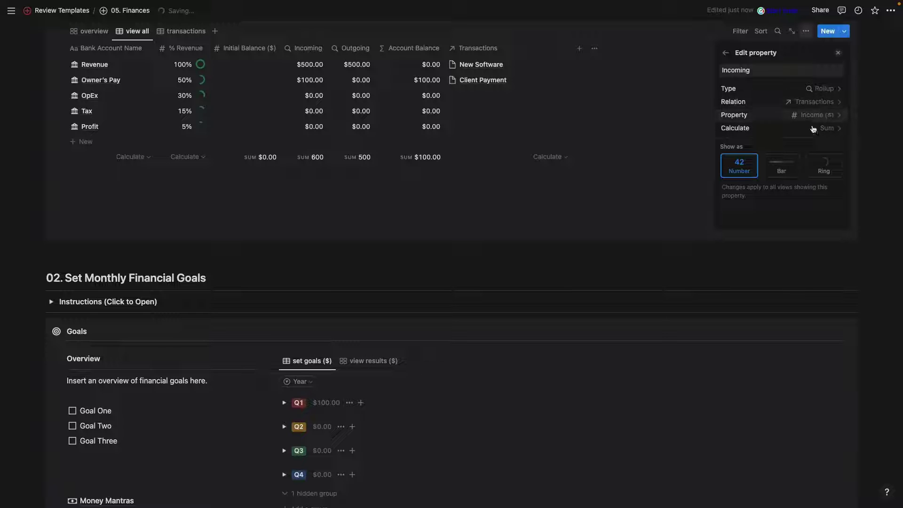
left_click(457, 281)
scroll(455, 282, "up", 3)
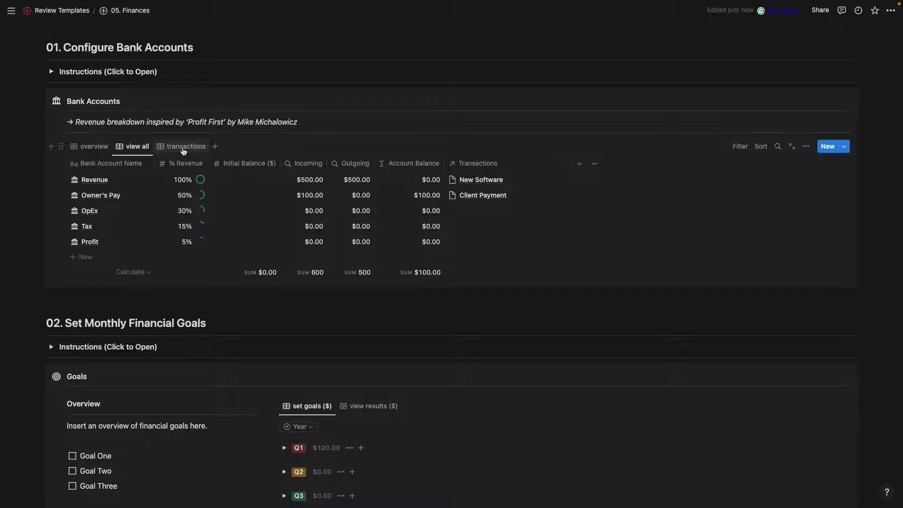
- Switch to the transactions view and toggle its OpEx, Revenue and Owner's Pay groups
left_click(183, 147)
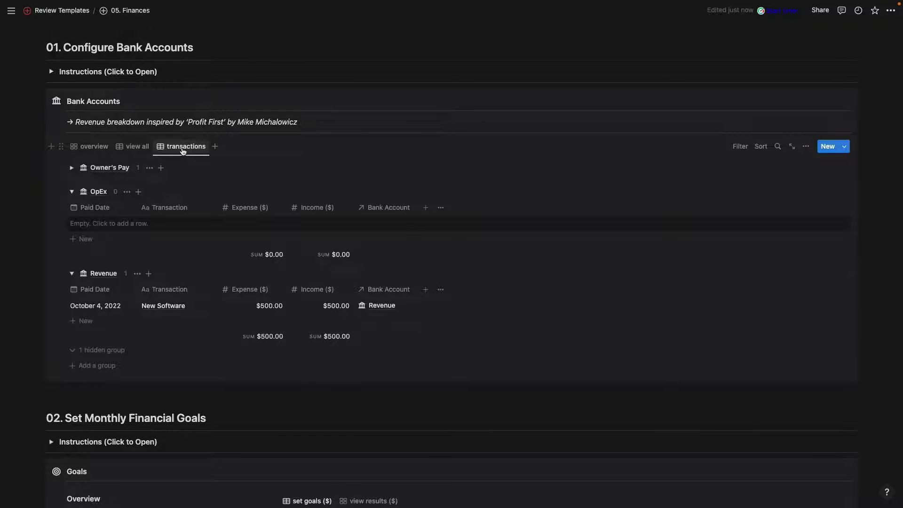
left_click(72, 193)
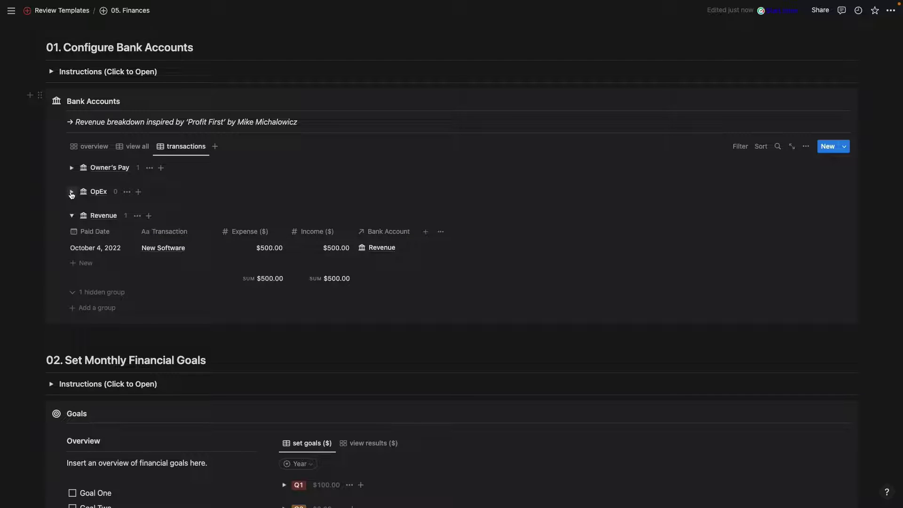
left_click(72, 216)
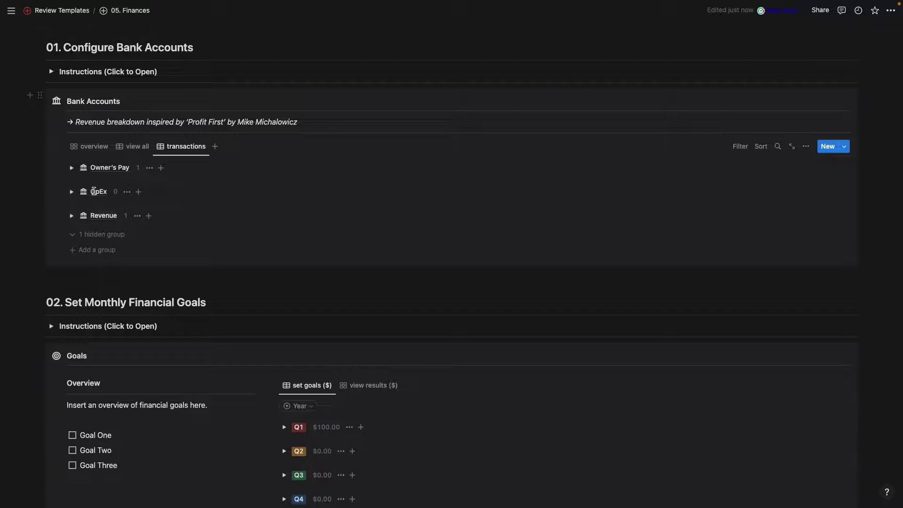
left_click(72, 168)
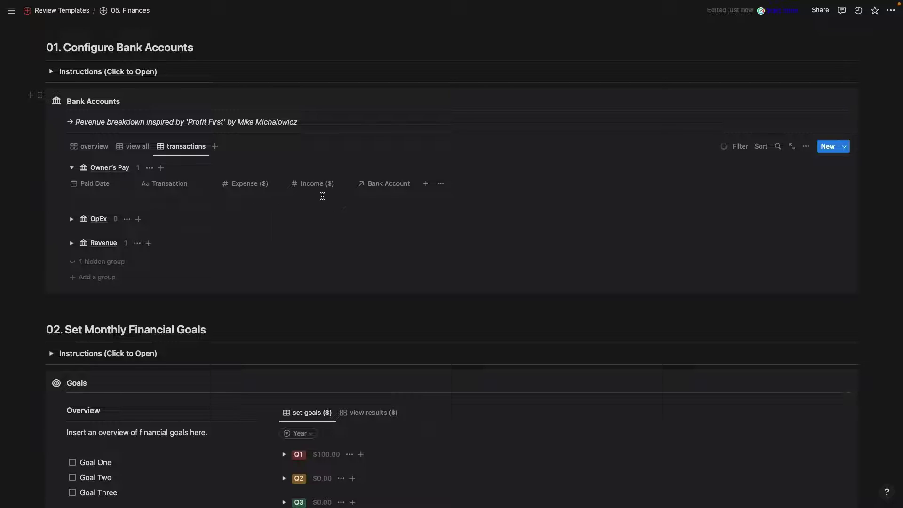
left_click(71, 168)
- Remove grouping from the transactions table in its view settings
left_click(807, 146)
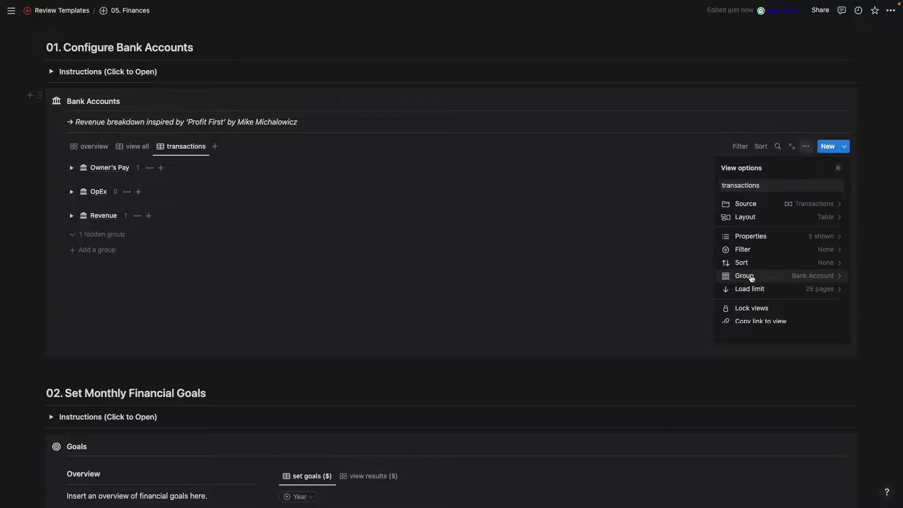
left_click(818, 277)
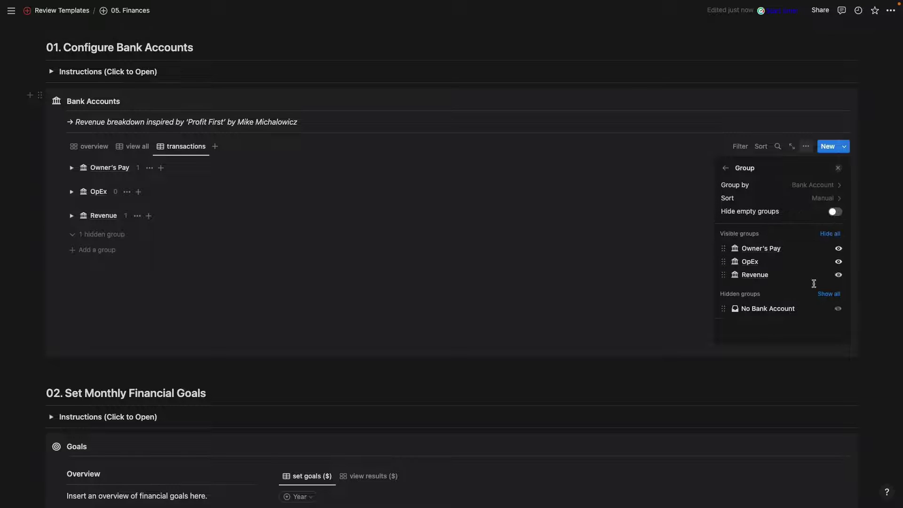
left_click(727, 171)
scroll(799, 310, "down", 2)
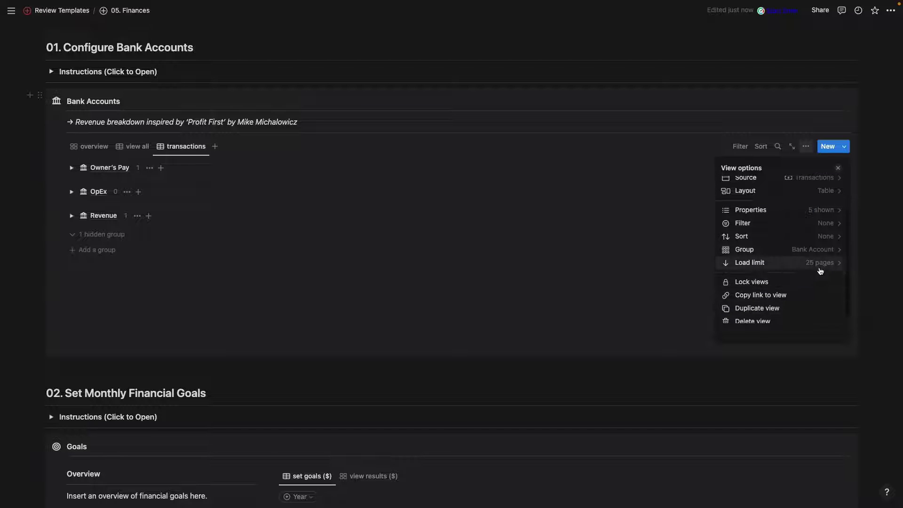
left_click(837, 250)
scroll(814, 268, "down", 2)
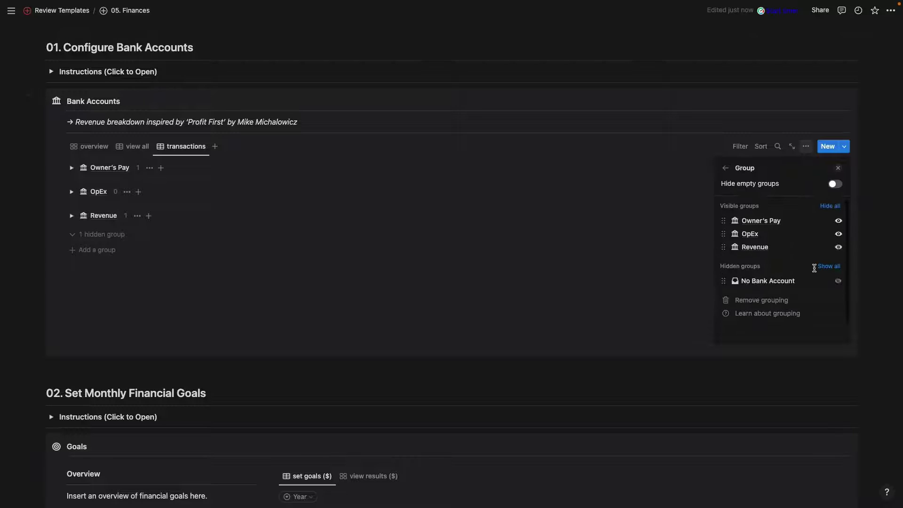
left_click(786, 300)
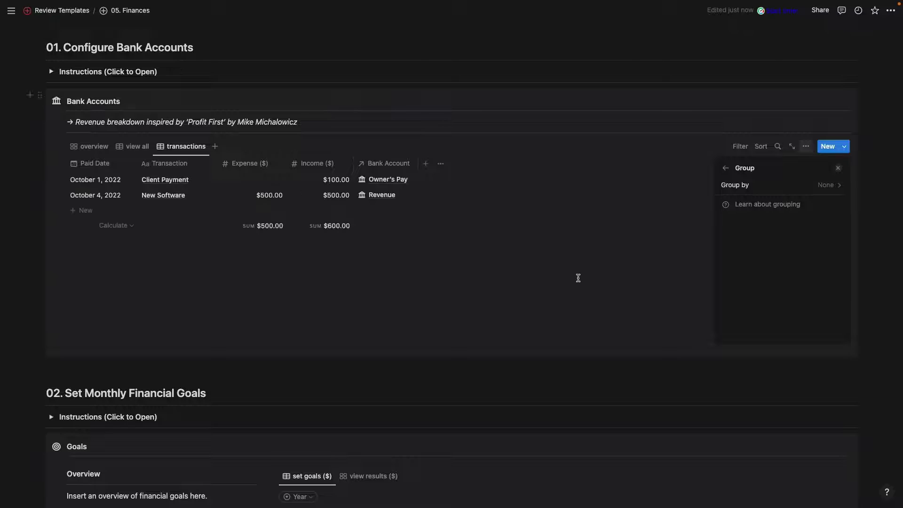
left_click(497, 264)
scroll(466, 225, "up", 3)
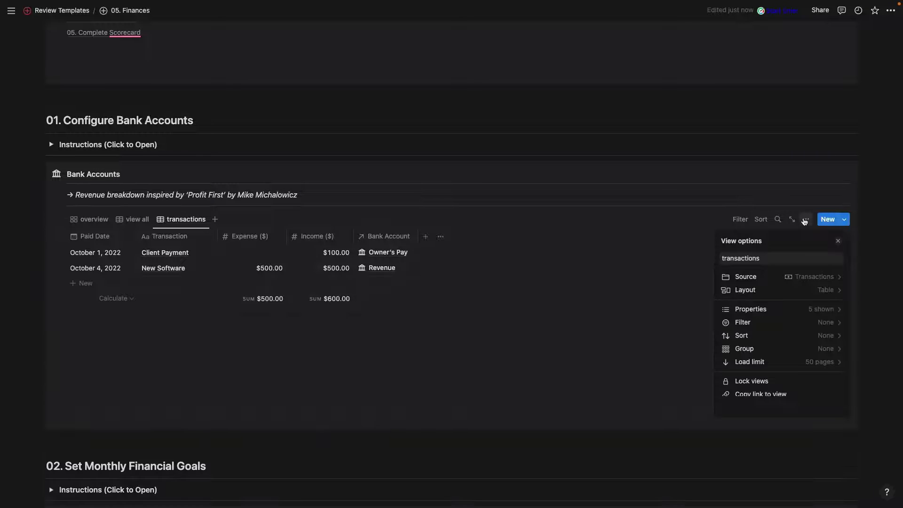
- Regroup transactions by Bank Account and hide No Bank Account, leaving Owner's Pay and Revenue
left_click(814, 349)
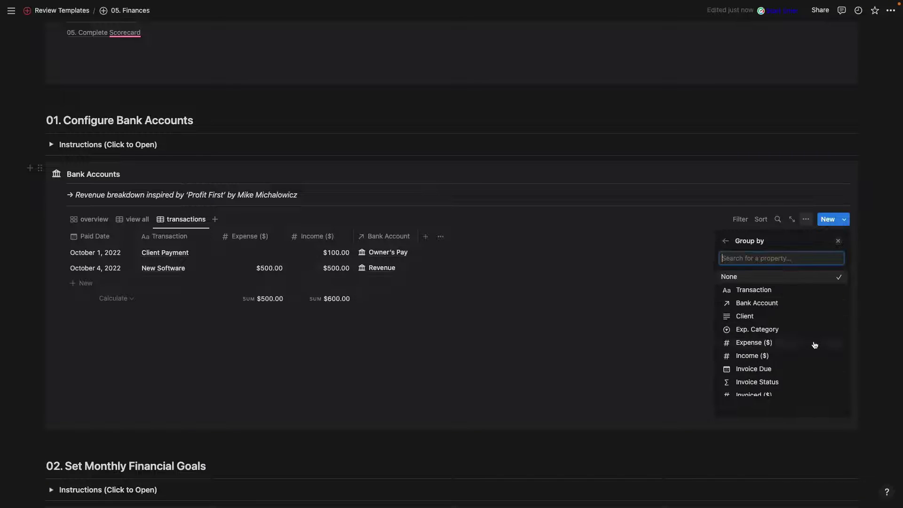
left_click(809, 302)
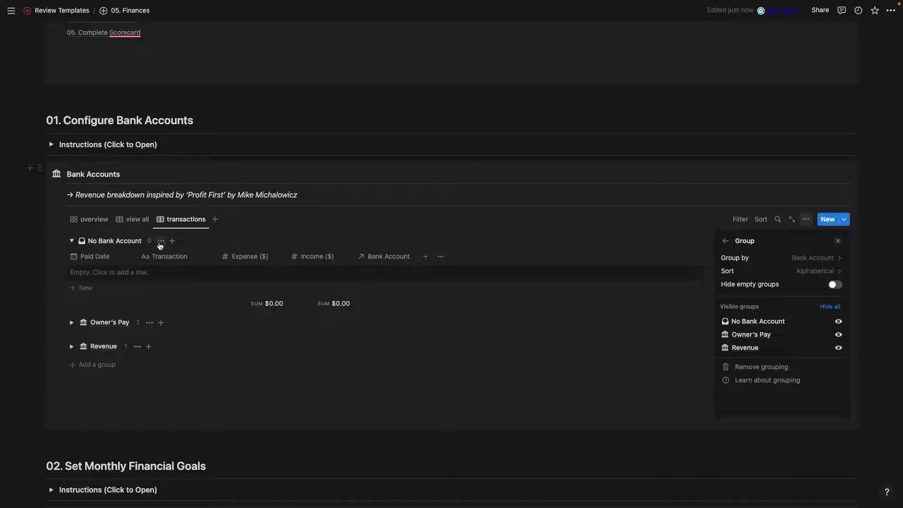
left_click(160, 241)
left_click(152, 256)
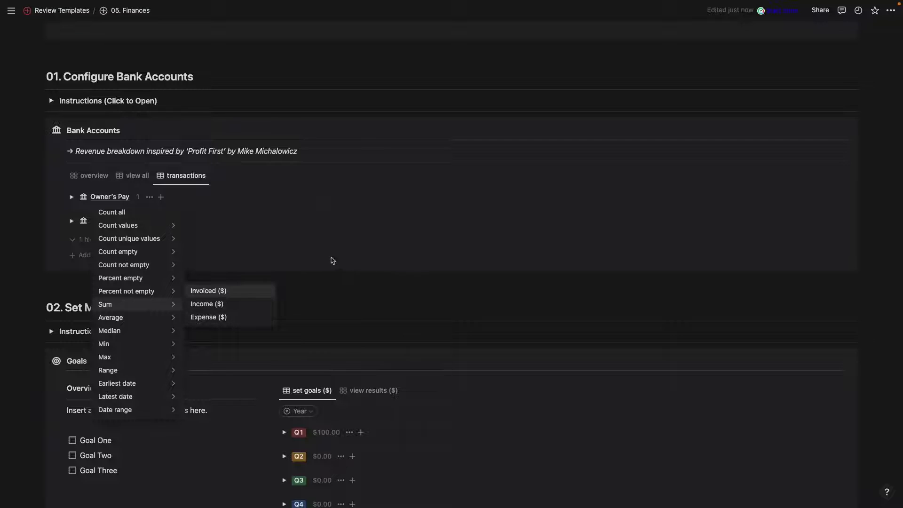
left_click(413, 298)
- Switch to the Bank Accounts overview of account cards
scroll(412, 296, "up", 1)
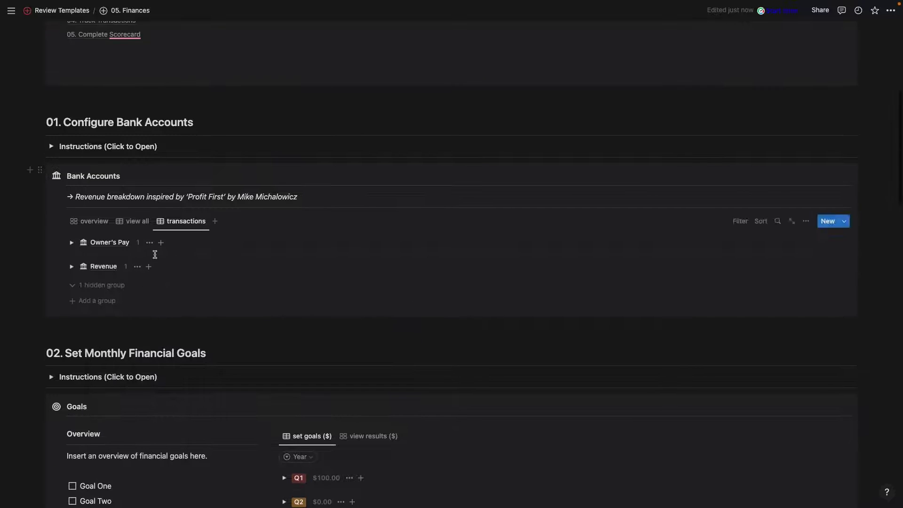
left_click(94, 222)
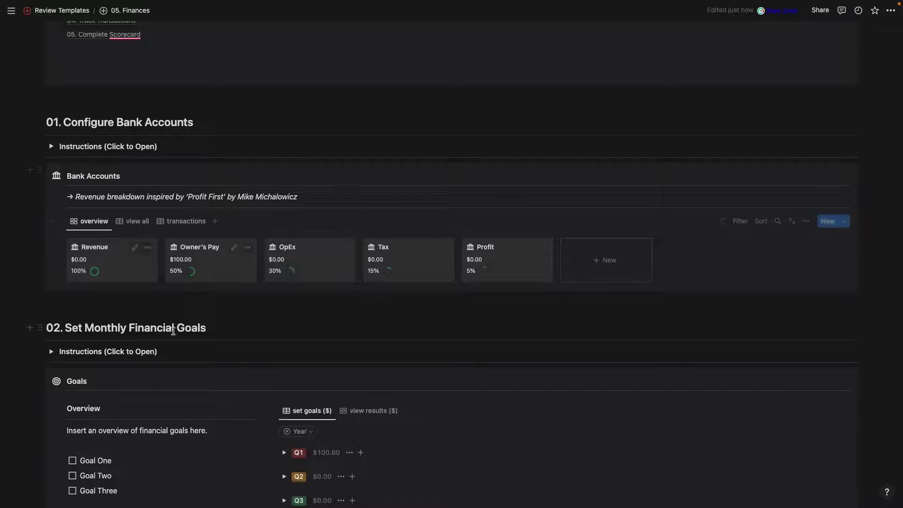
scroll(210, 296, "down", 2)
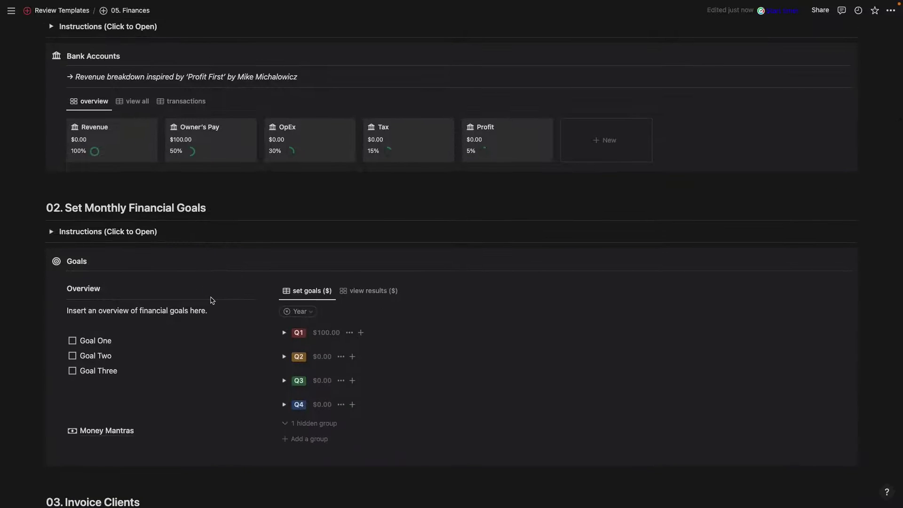
scroll(209, 298, "down", 2)
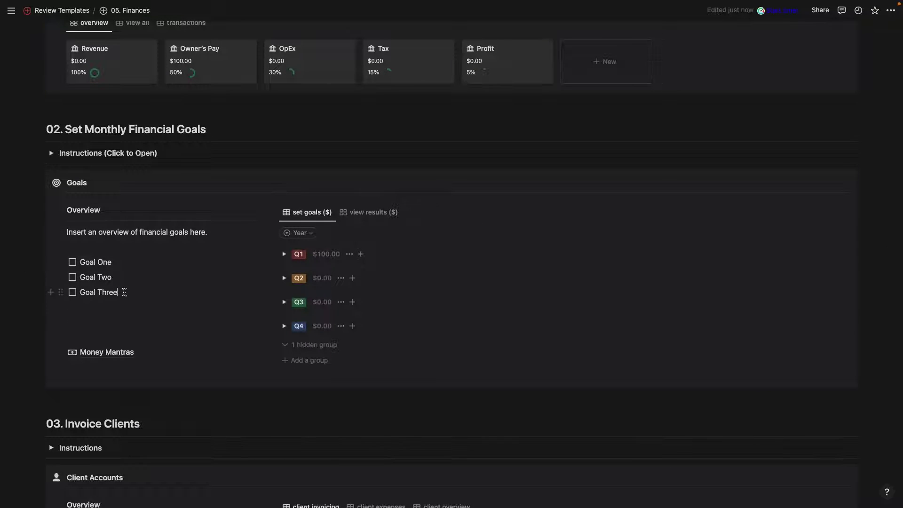
- Add and then remove a stray text line under Goal Three
key("Return")
key("BackSpace")
type("/")
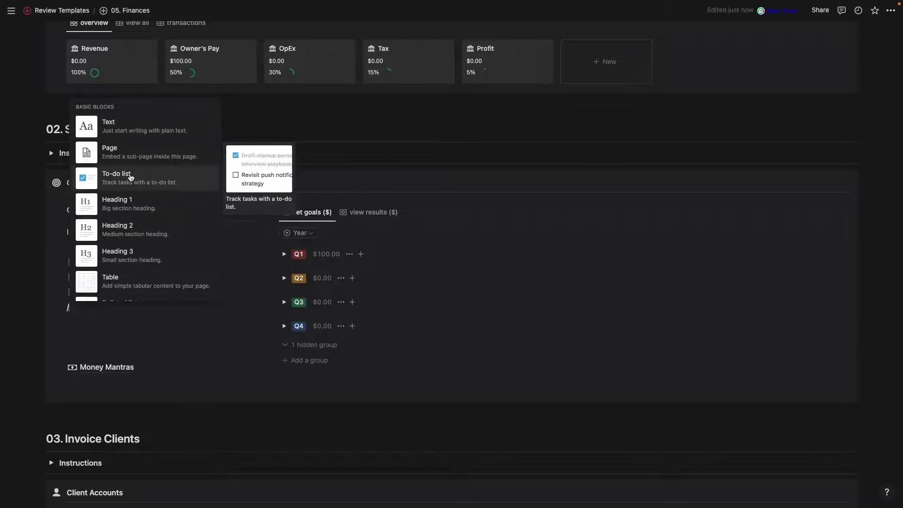
key("BackSpace")
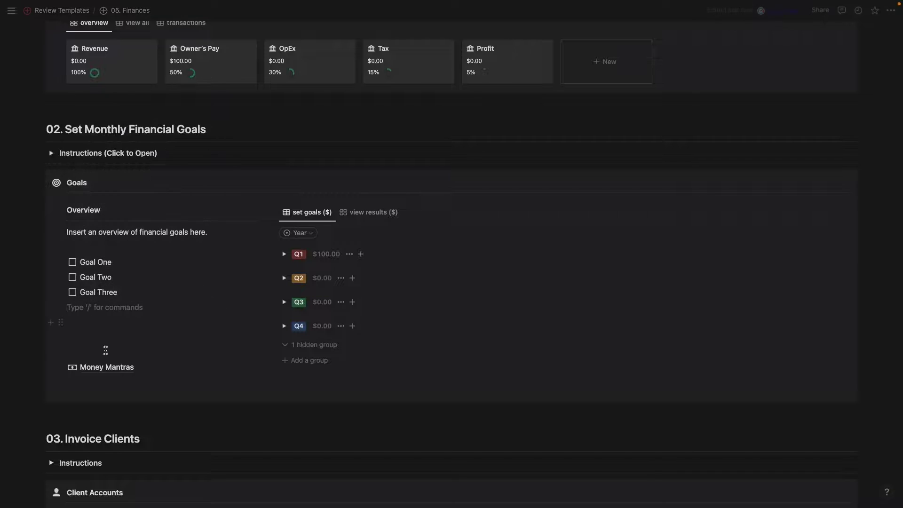
- Visit the Money Mantras sub-page, then return to the 05. Finances page
left_click(104, 370)
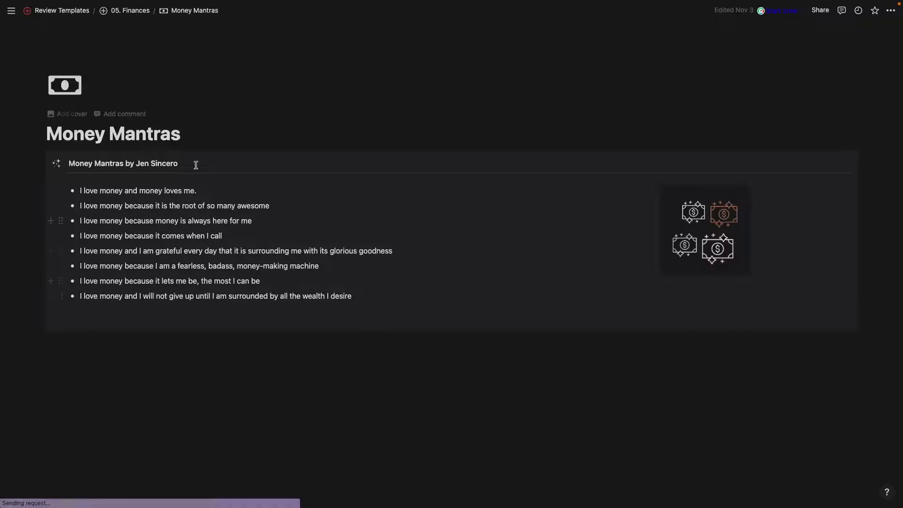
left_click(134, 16)
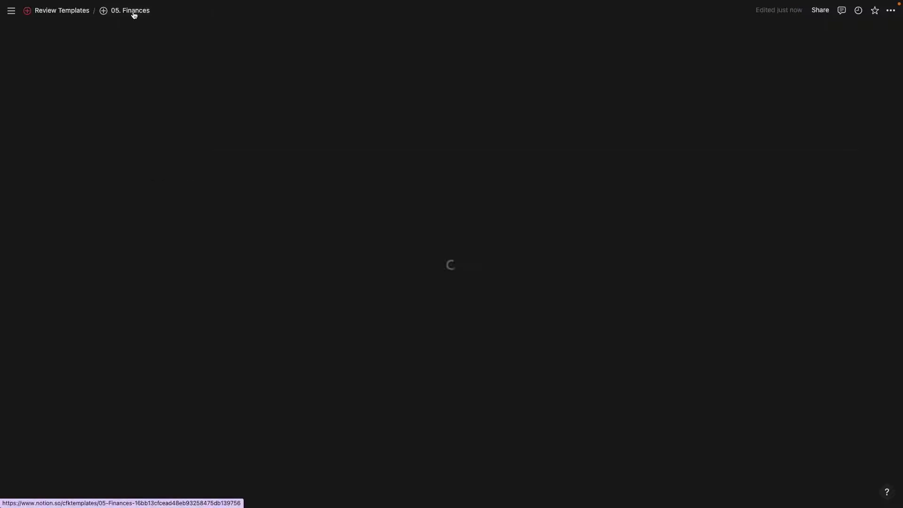
scroll(369, 361, "down", 3)
scroll(369, 361, "down", 8)
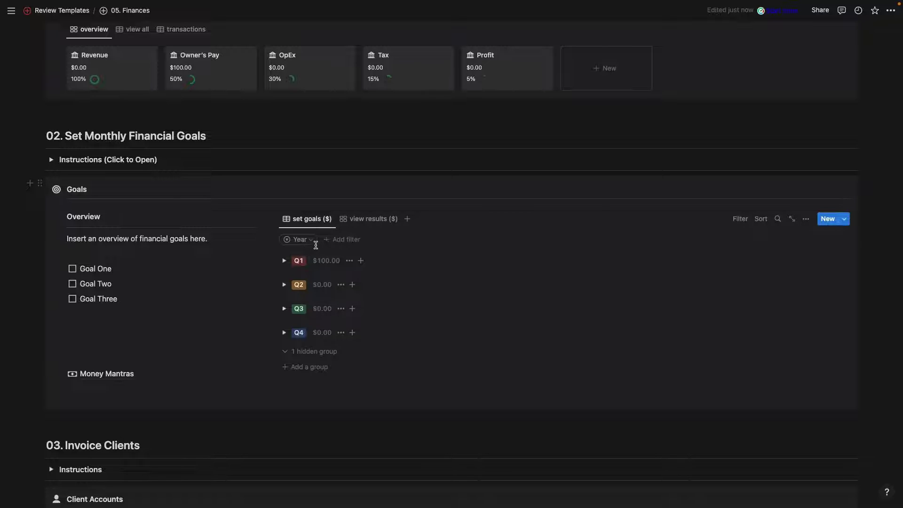
- Show then hide the Finance Scorecard title, and expand the Q1 goals group
left_click(304, 222)
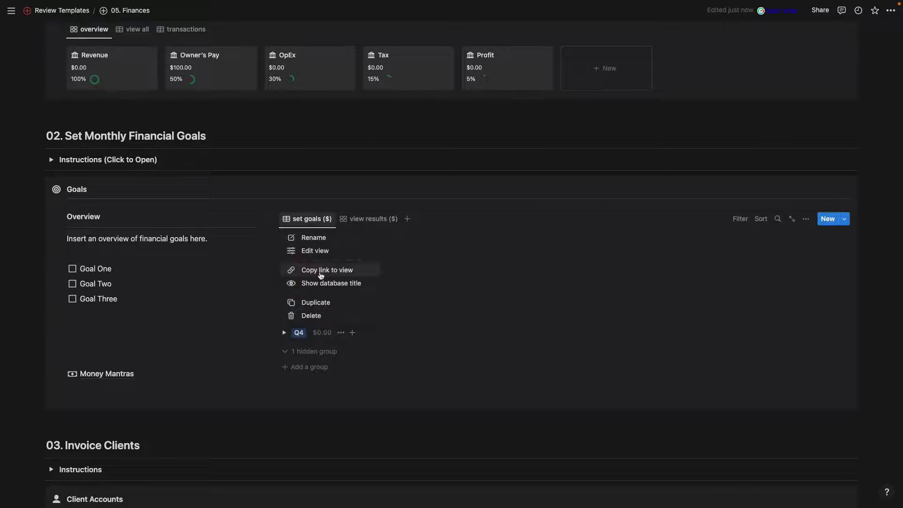
left_click(322, 284)
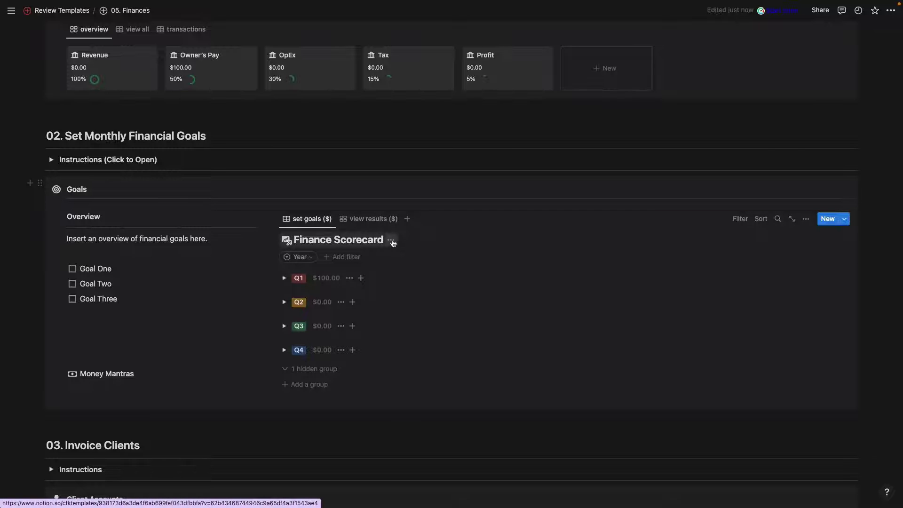
left_click(392, 241)
left_click(390, 291)
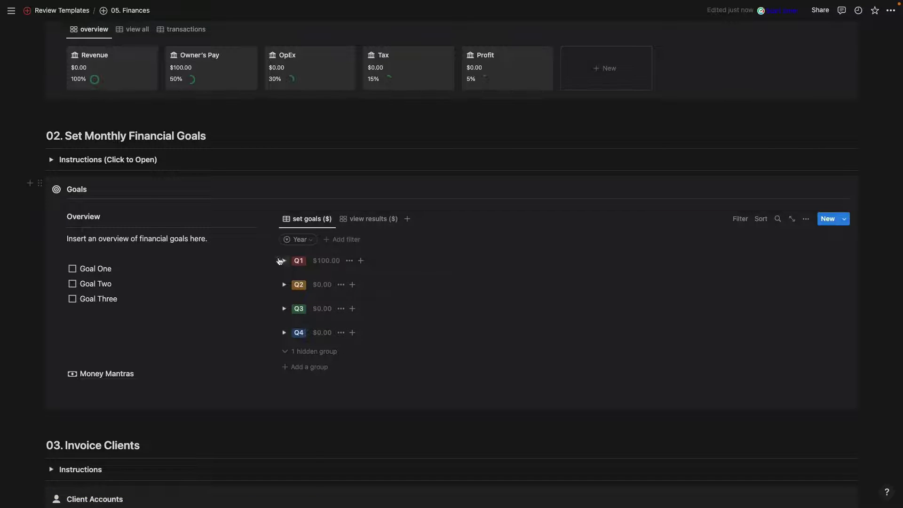
left_click(284, 261)
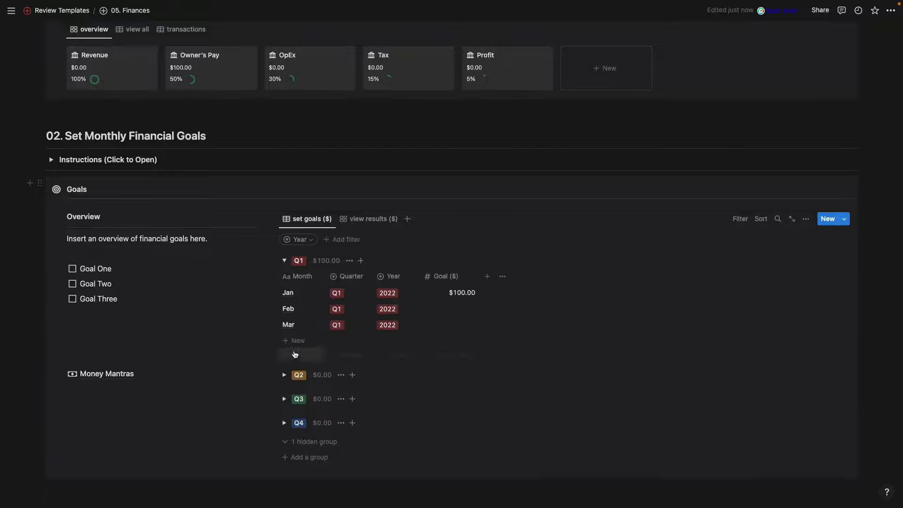
- Review the goals board's shown properties and year filter list without changing anything
left_click(806, 219)
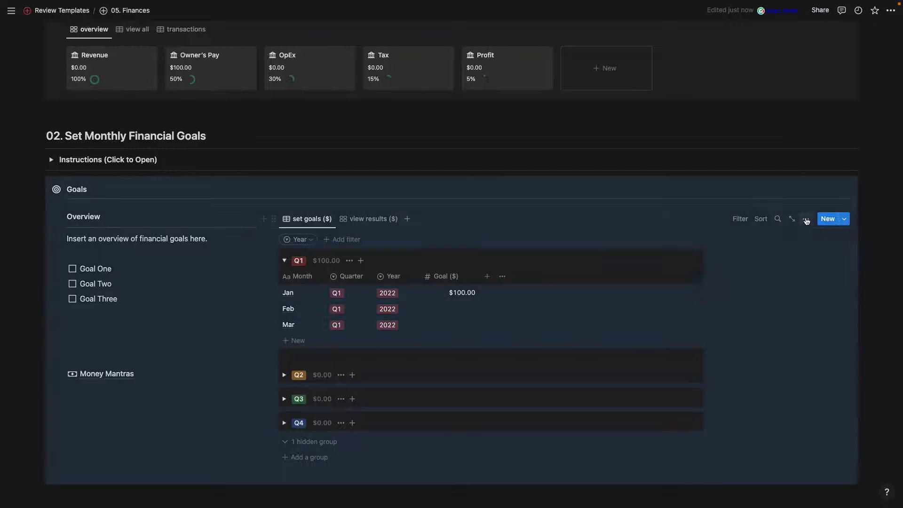
left_click(807, 311)
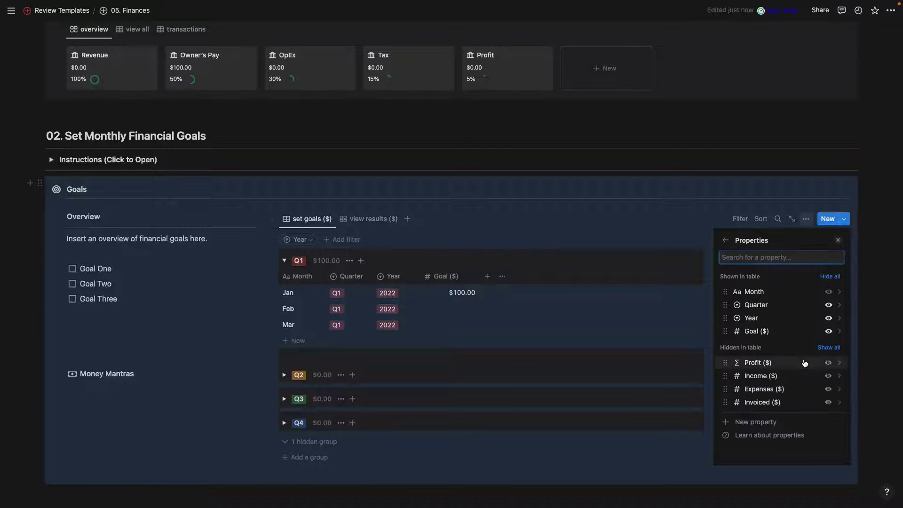
scroll(805, 362, "down", 3)
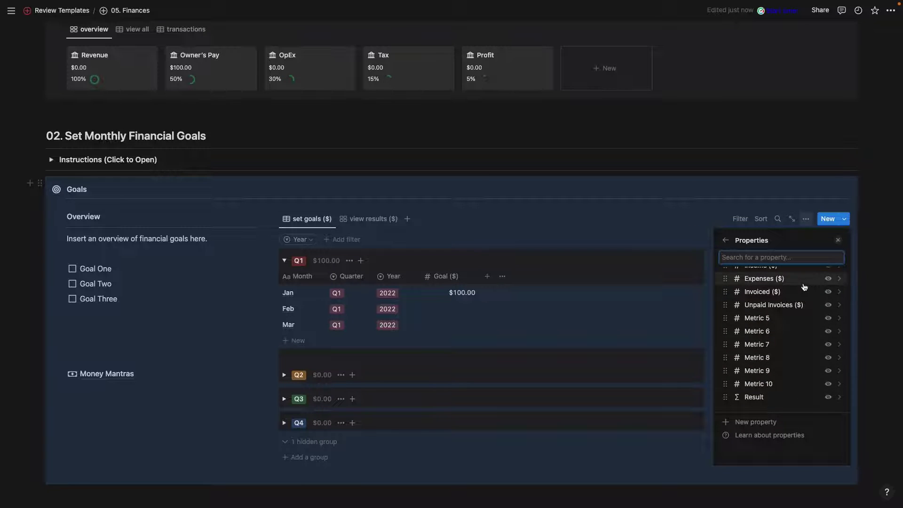
scroll(802, 288, "up", 5)
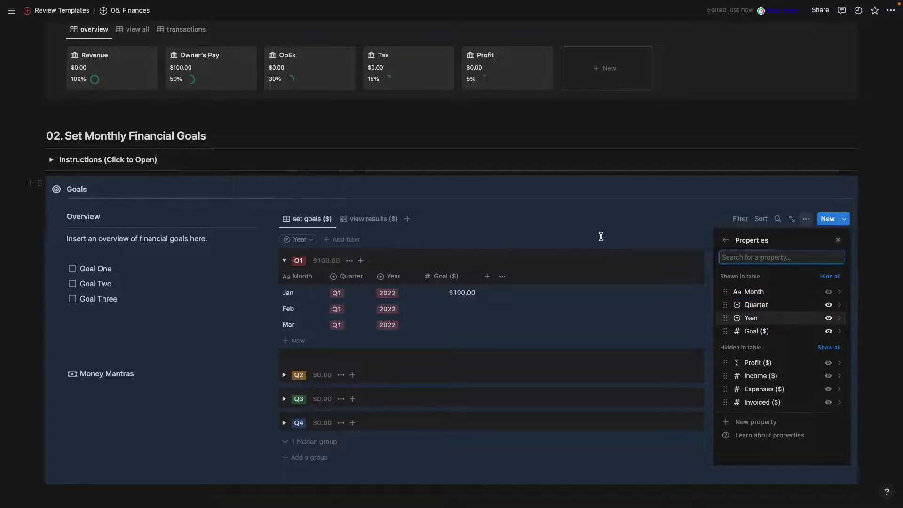
left_click(607, 252)
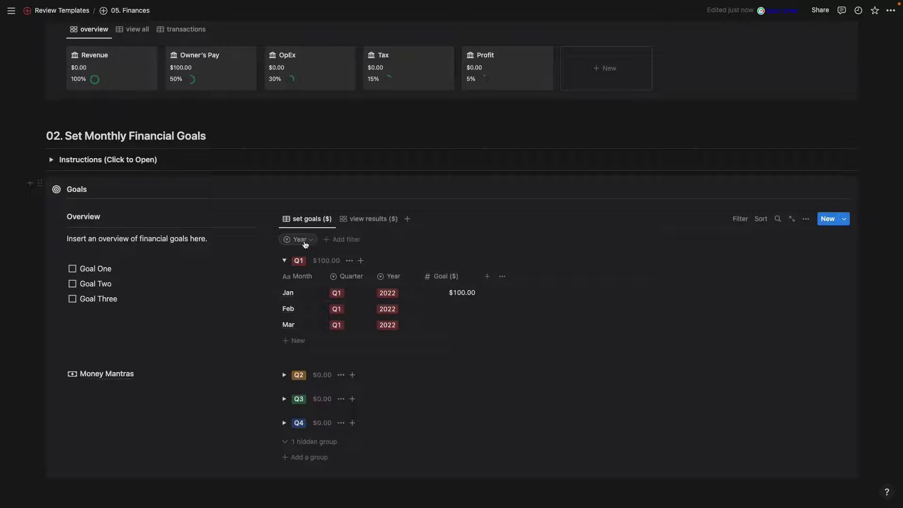
left_click(298, 240)
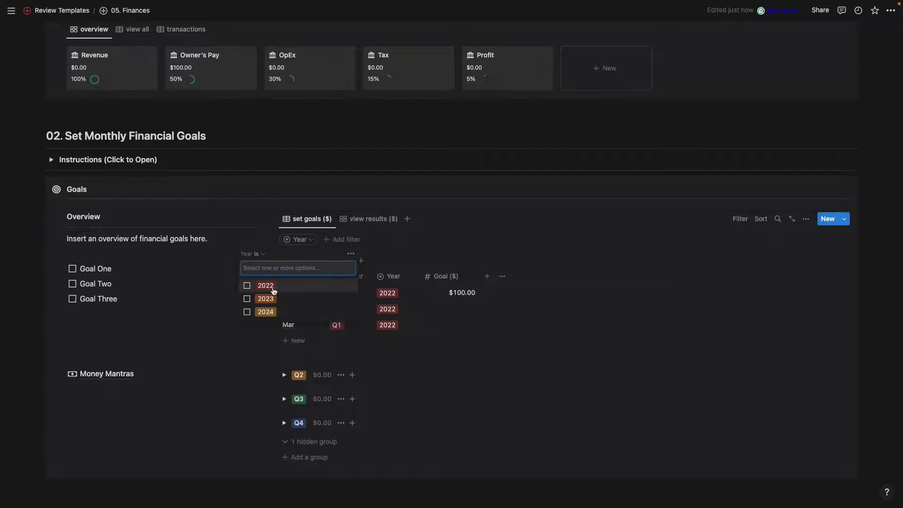
left_click(469, 236)
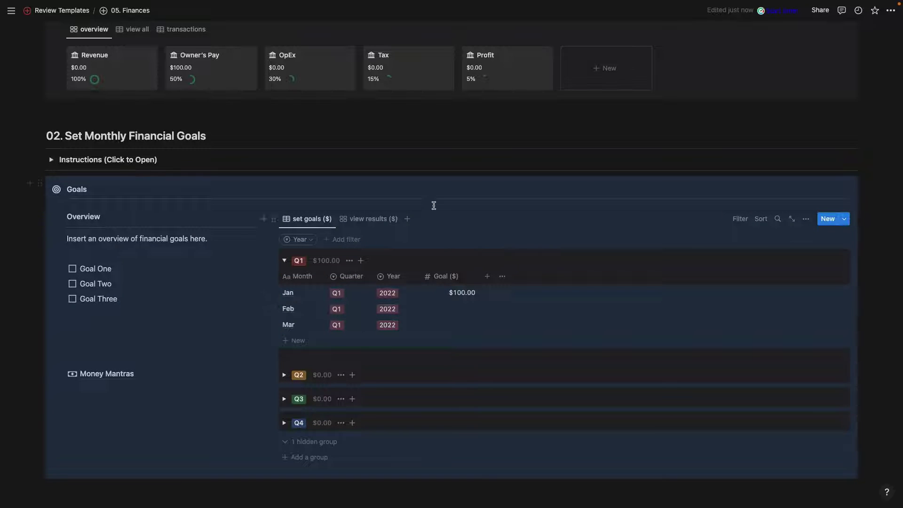
- Keep the Goal ($) number format as US Dollar and collapse the Q1 group
left_click(434, 203)
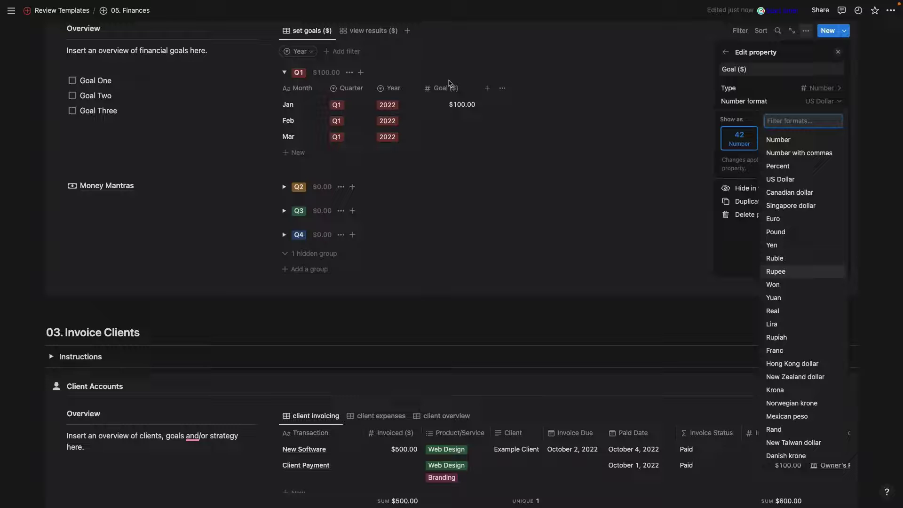
left_click(448, 66)
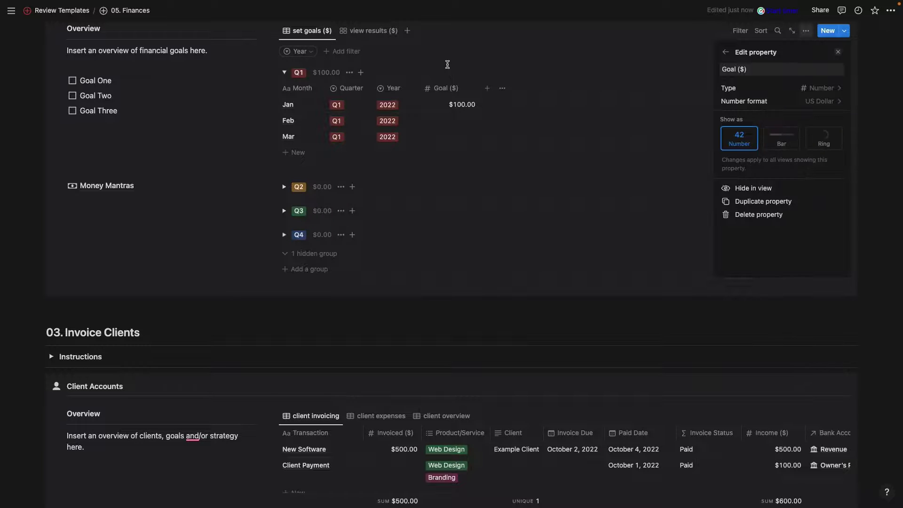
key("Escape")
scroll(437, 94, "up", 2)
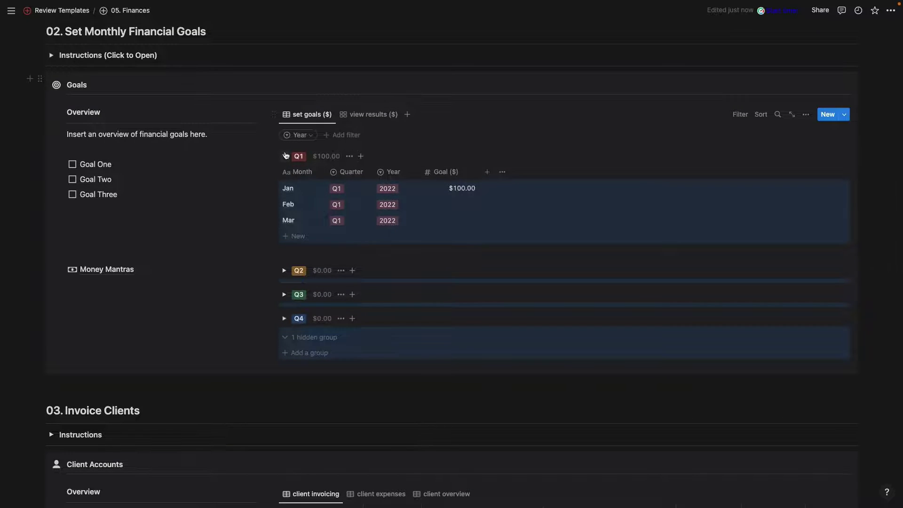
left_click(284, 156)
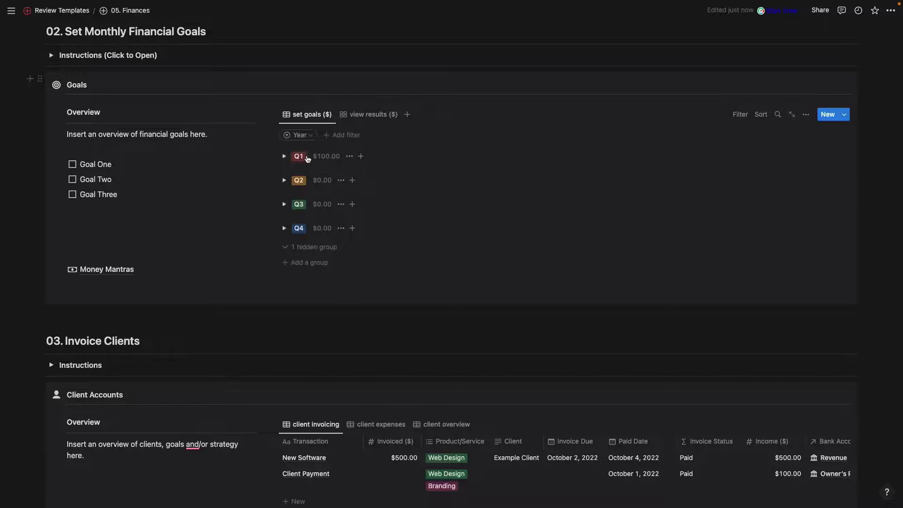
left_click(362, 113)
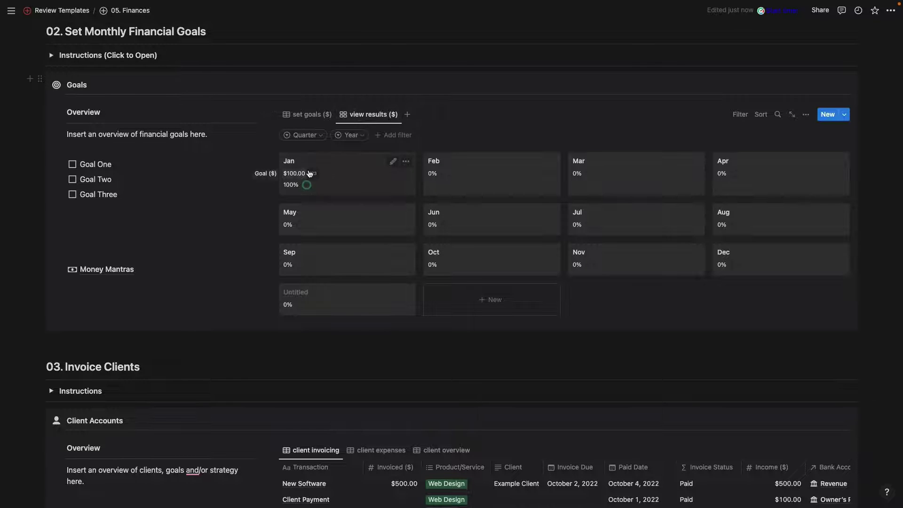
left_click(807, 114)
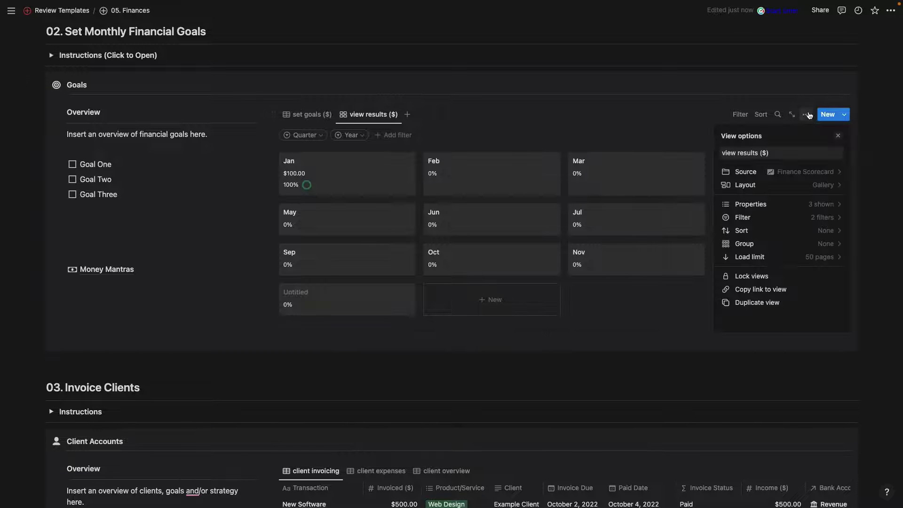
left_click(819, 207)
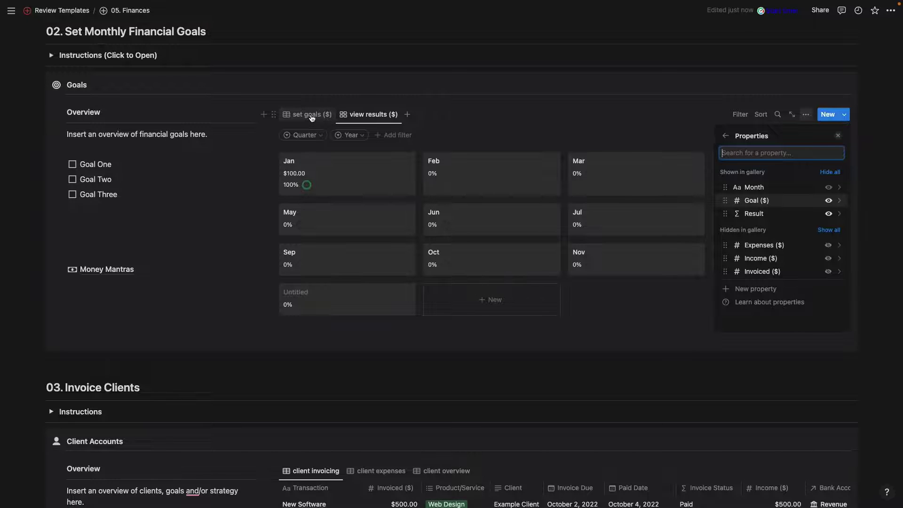
left_click(312, 118)
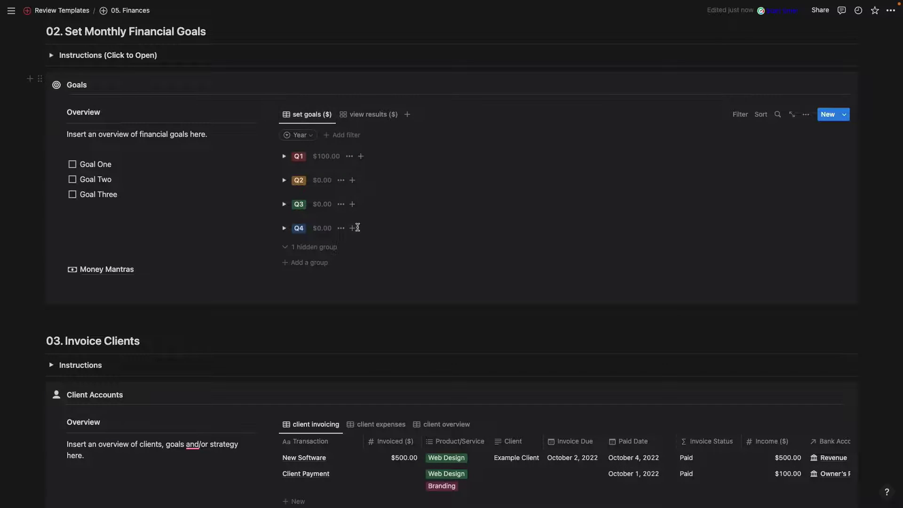
scroll(369, 306, "down", 2)
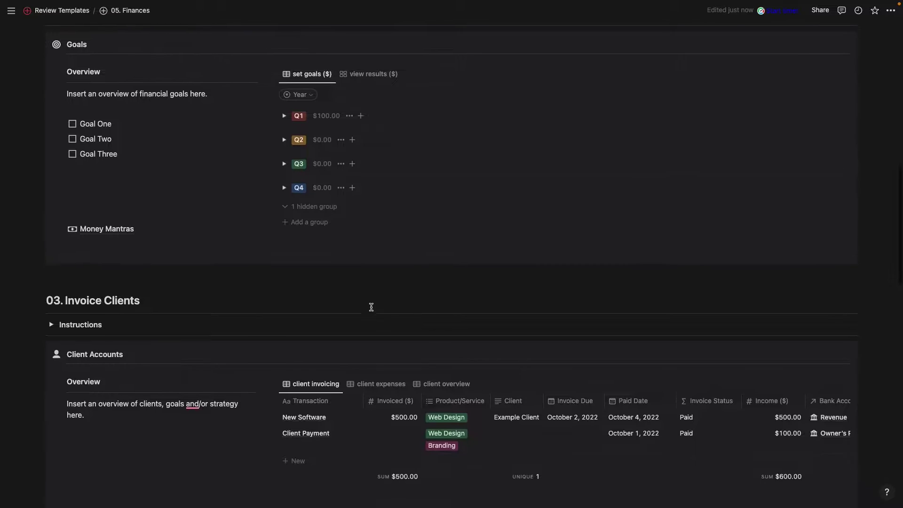
scroll(372, 311, "down", 5)
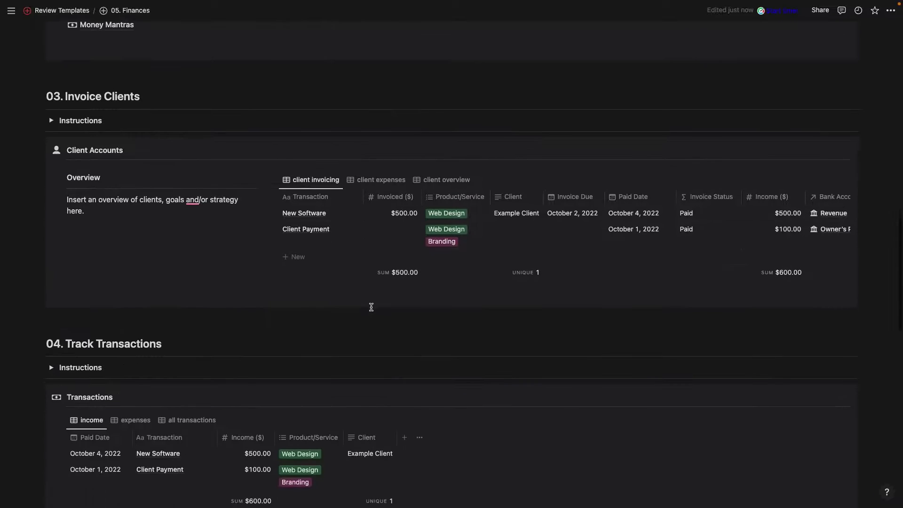
scroll(371, 308, "down", 1)
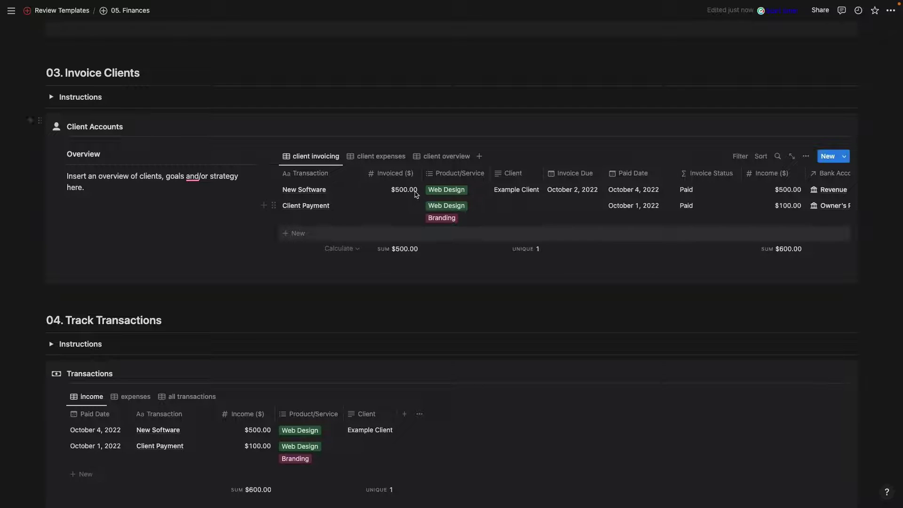
left_click(460, 190)
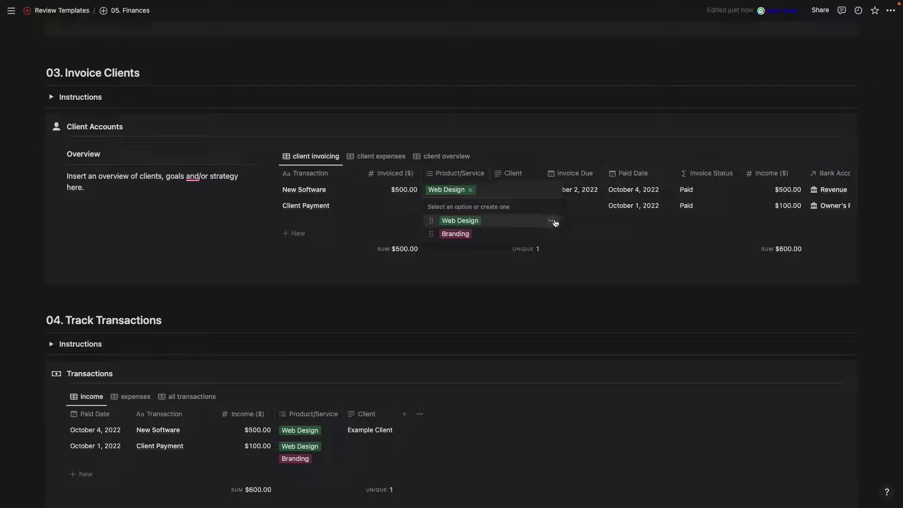
left_click(552, 222)
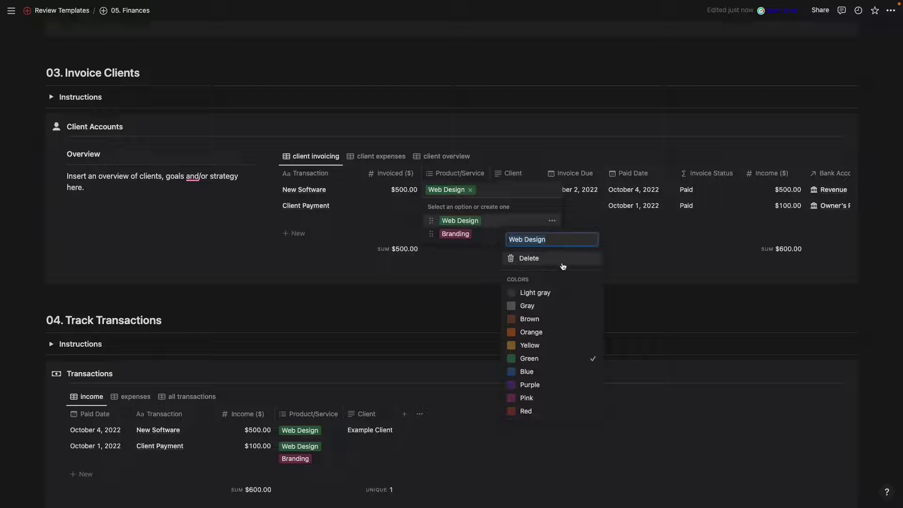
left_click(505, 190)
type("Con")
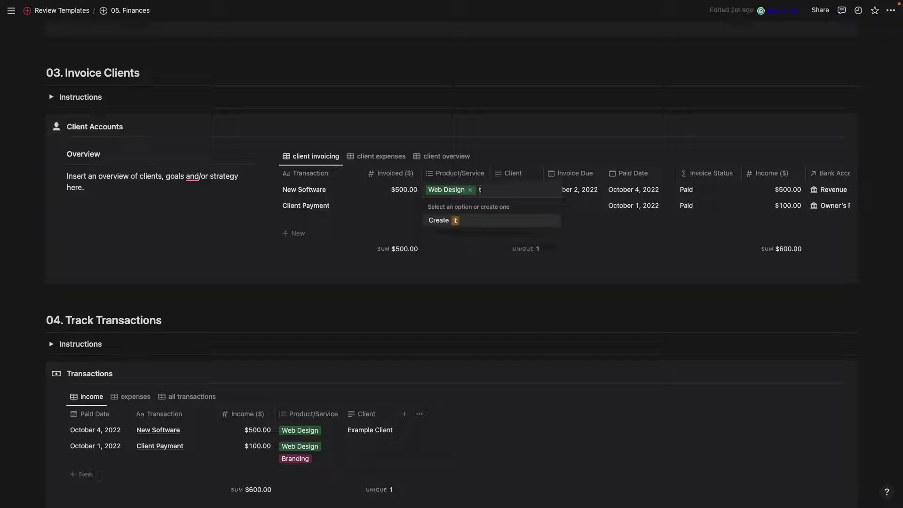
key("BackSpace")
key("BackSpace")
key("BackSpace")
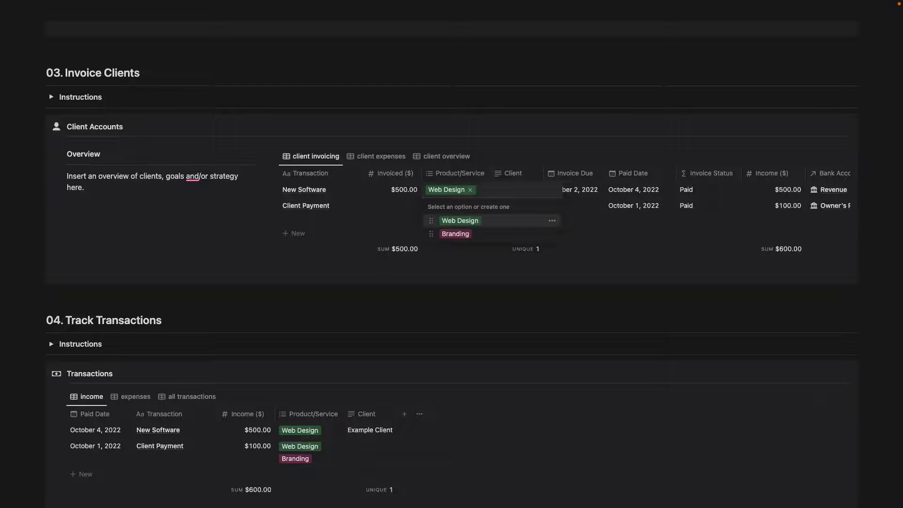
type("T")
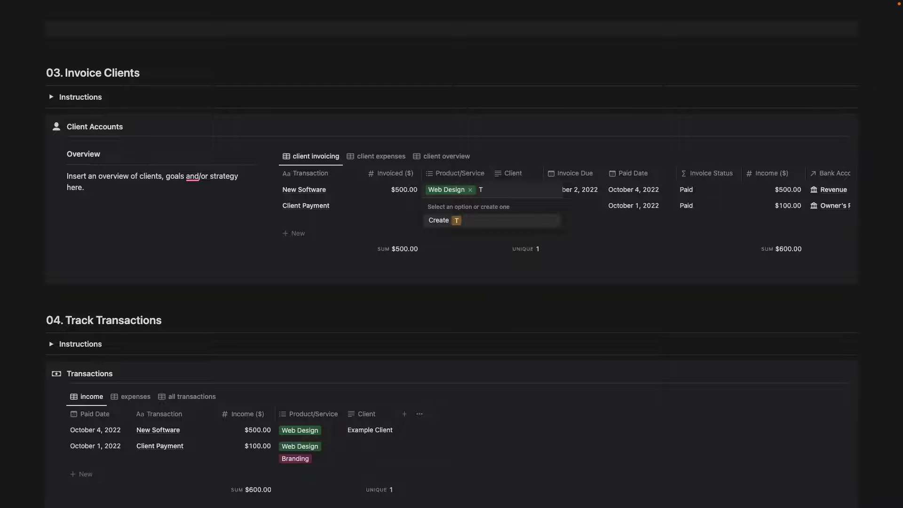
type("yping")
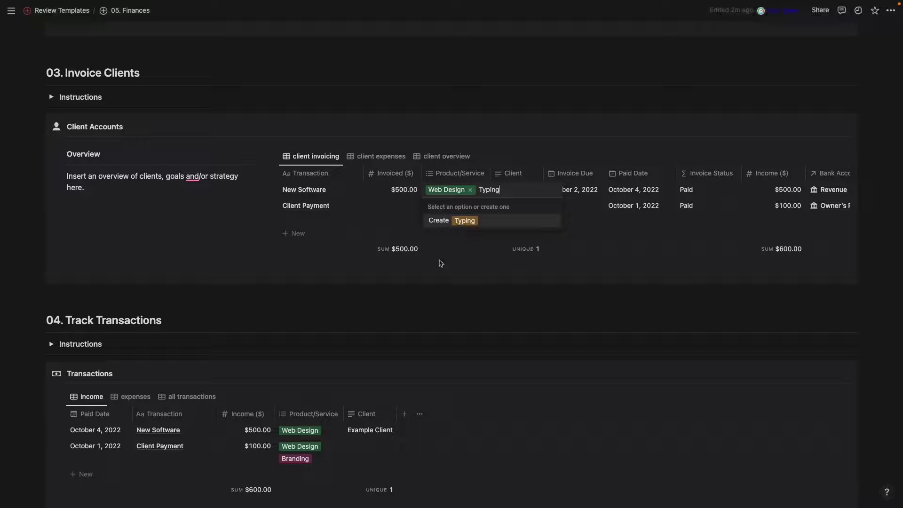
key("Escape")
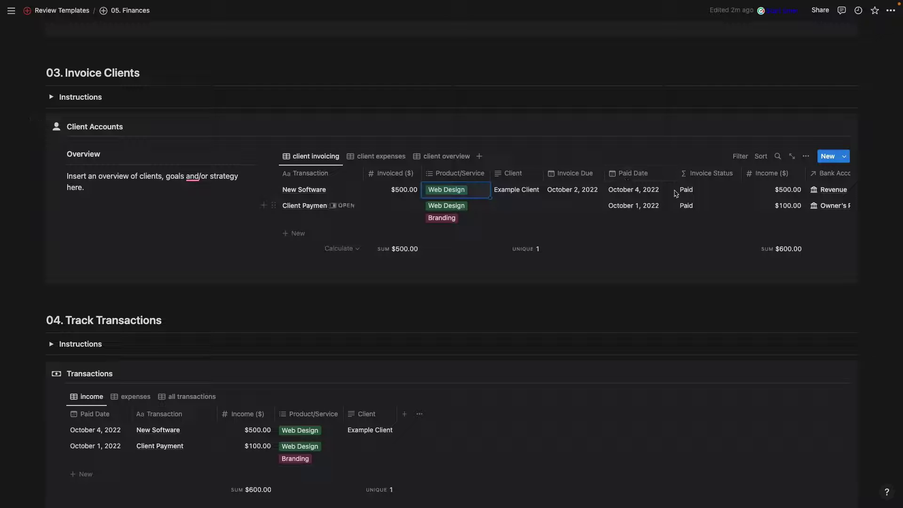
scroll(699, 201, "right", 2)
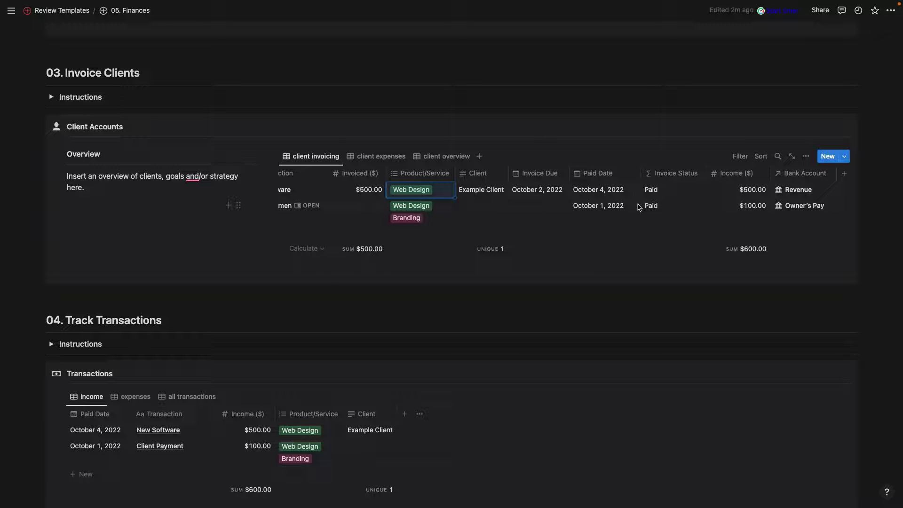
scroll(639, 207, "right", 1)
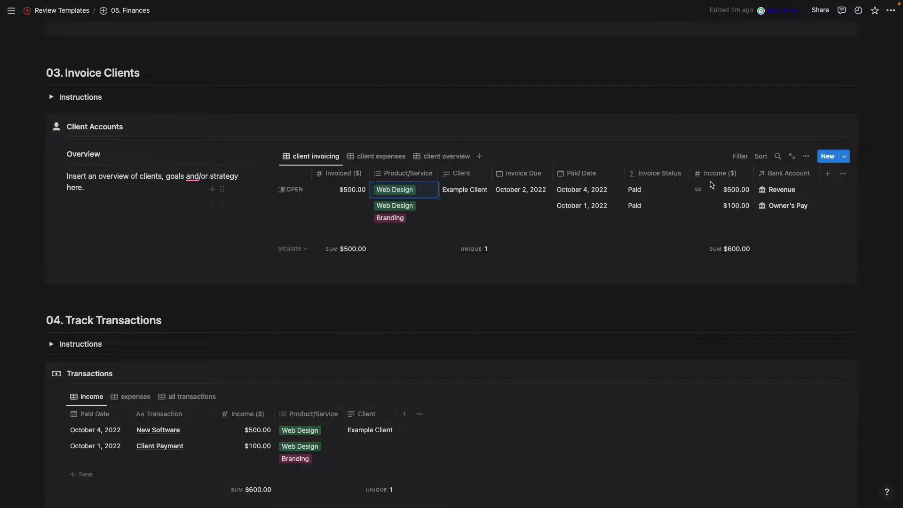
scroll(544, 201, "left", 3)
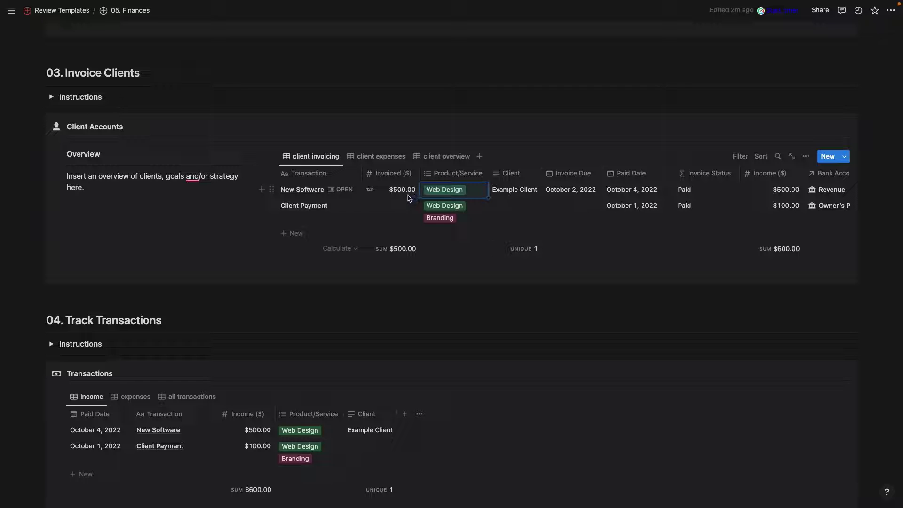
scroll(629, 203, "right", 3)
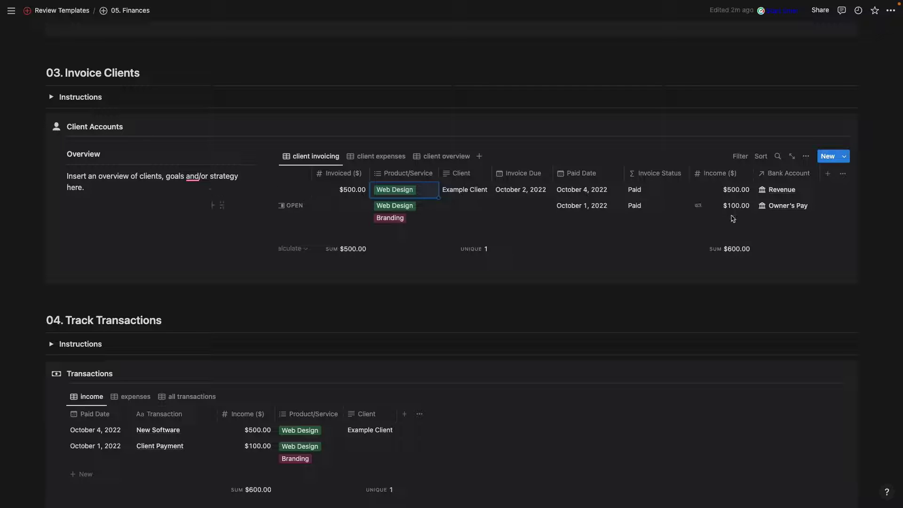
- View client expenses, inspect the Exp. Category options unchanged, then switch to the client overview
left_click(375, 157)
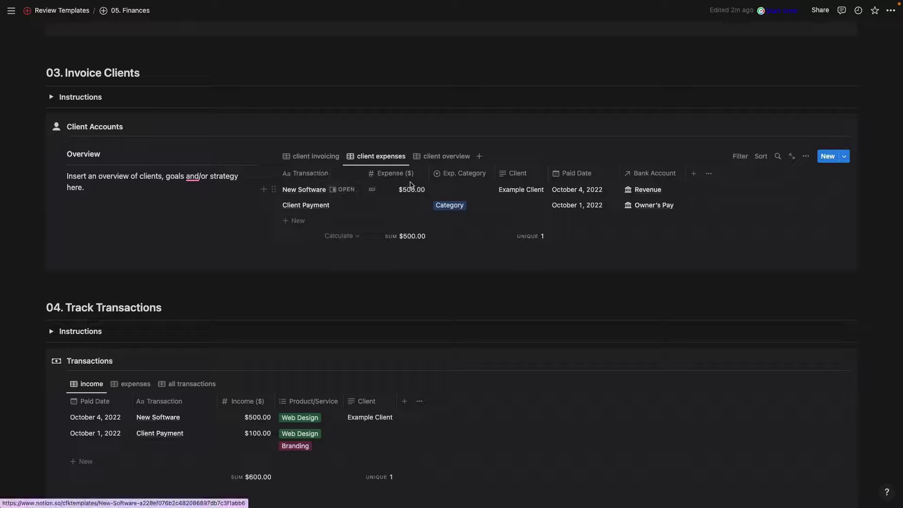
left_click(474, 203)
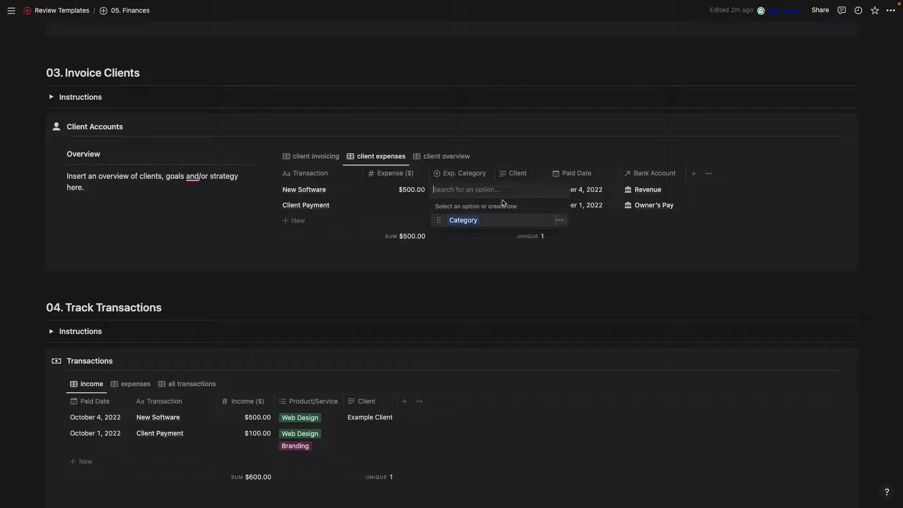
left_click(559, 221)
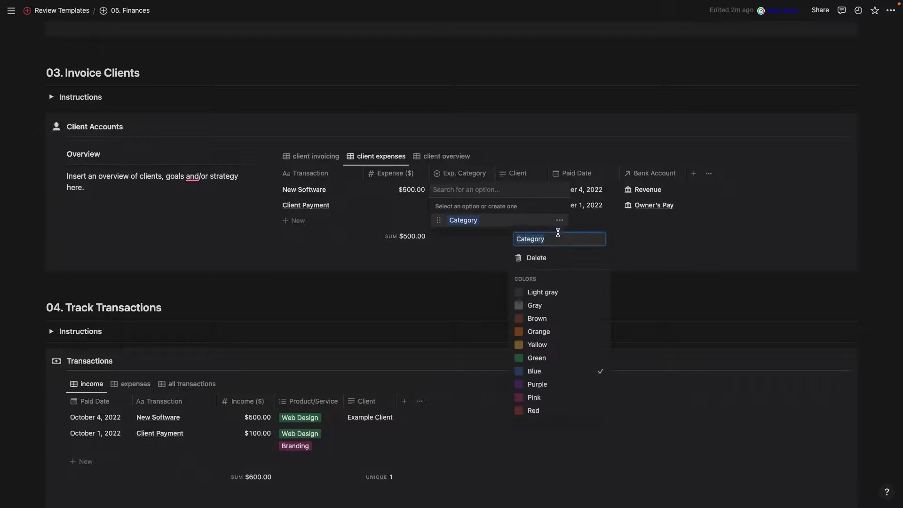
left_click(519, 157)
key("Escape")
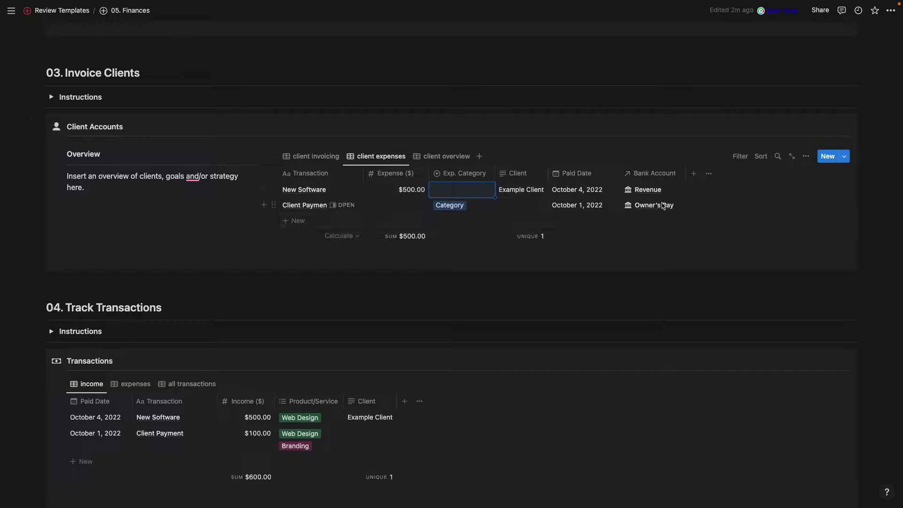
left_click(440, 157)
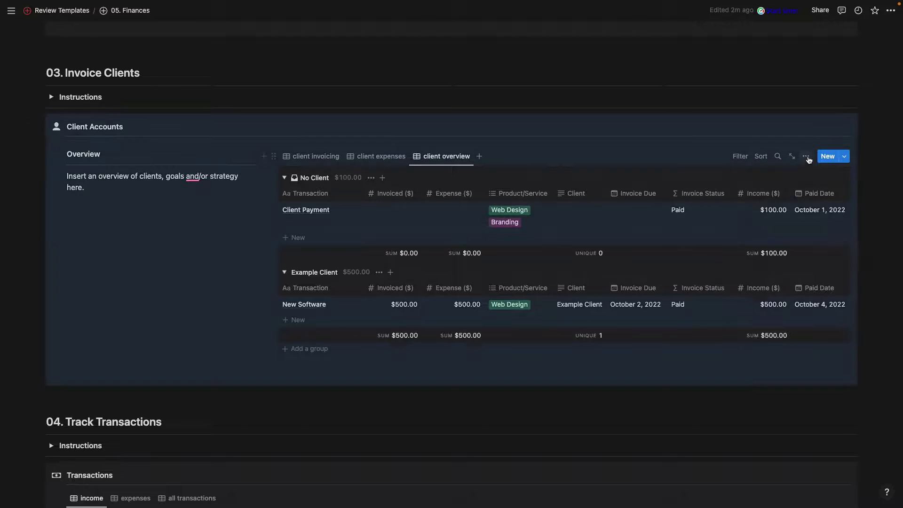
- Check the client overview view's grouping settings without changing them
left_click(806, 157)
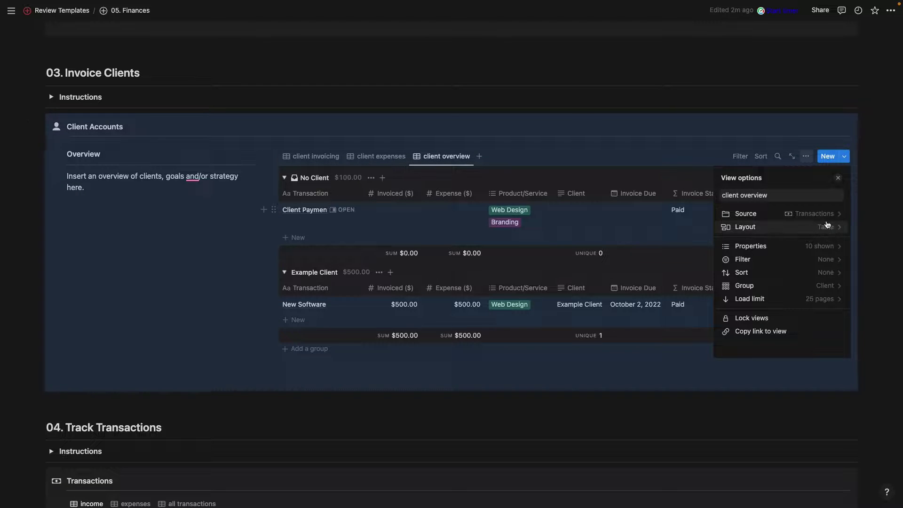
left_click(820, 285)
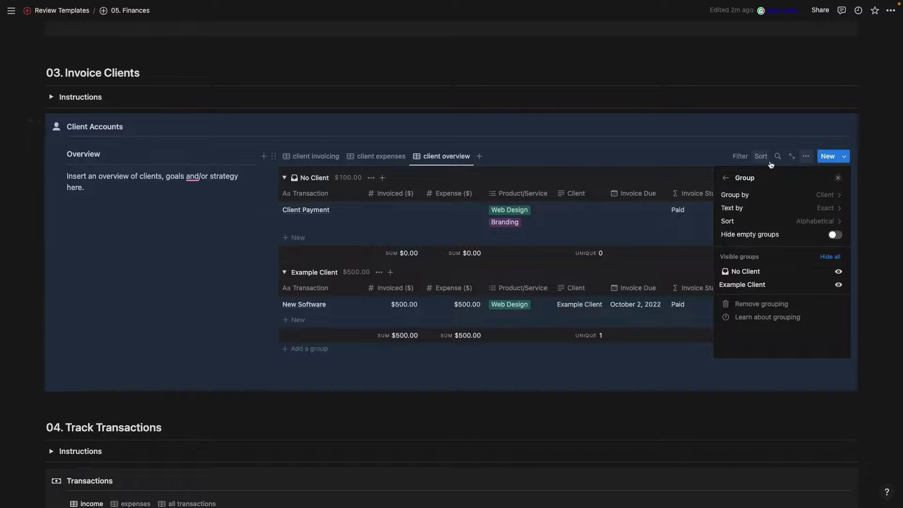
left_click(789, 145)
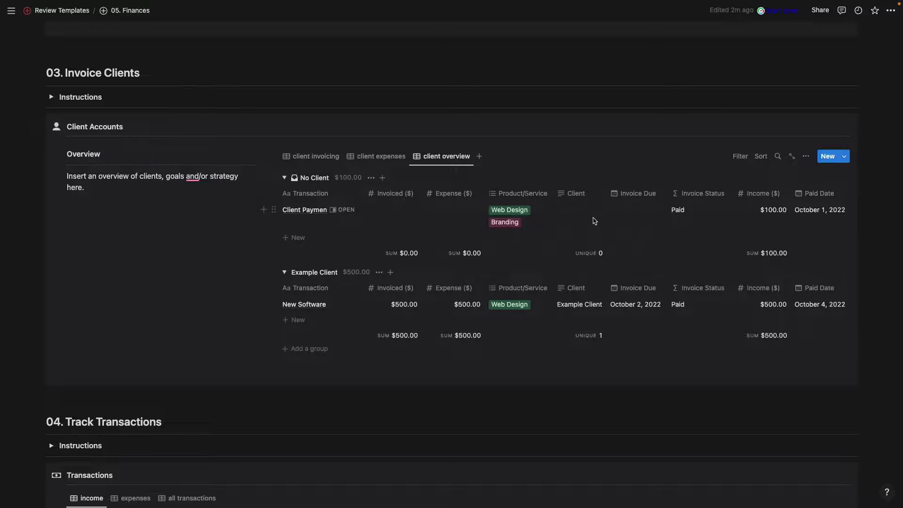
- Enter a client name for the Client Payment transaction so it forms its own group
scroll(567, 217, "right", 3)
left_click(556, 214)
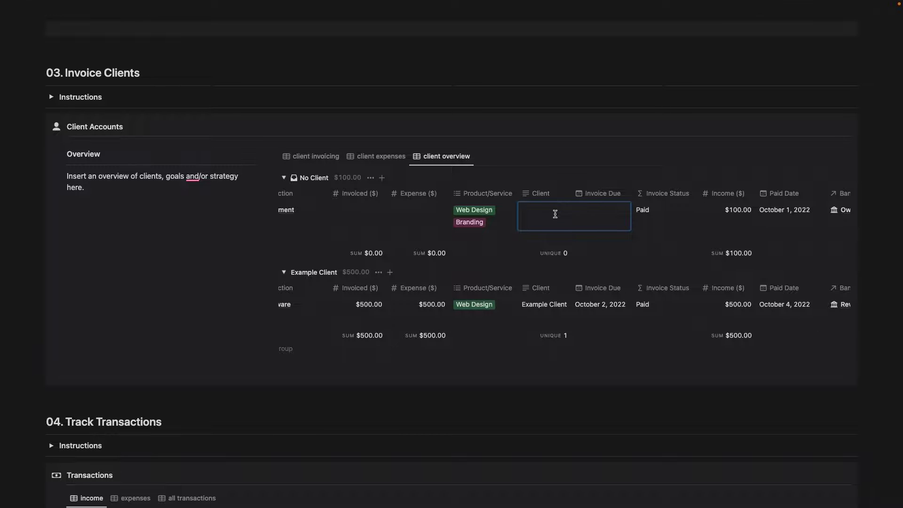
type("IE")
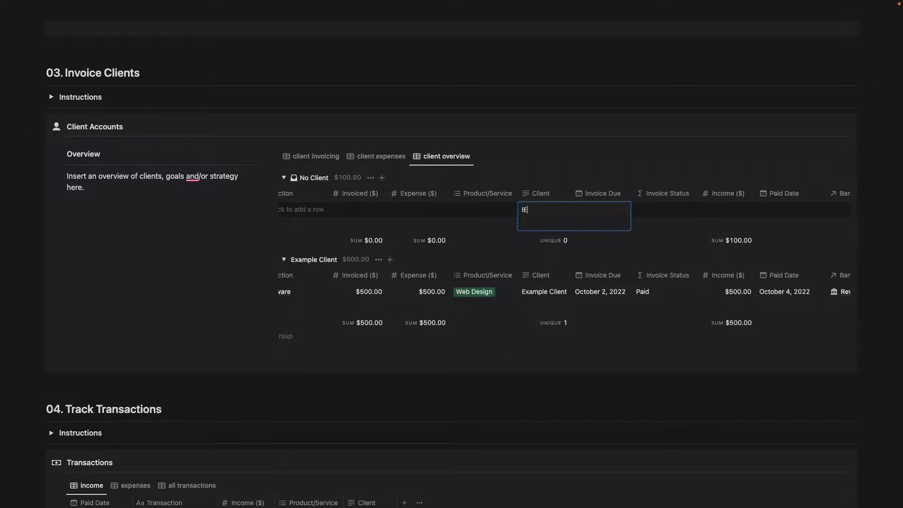
key("BackSpace")
type("Levy Tate")
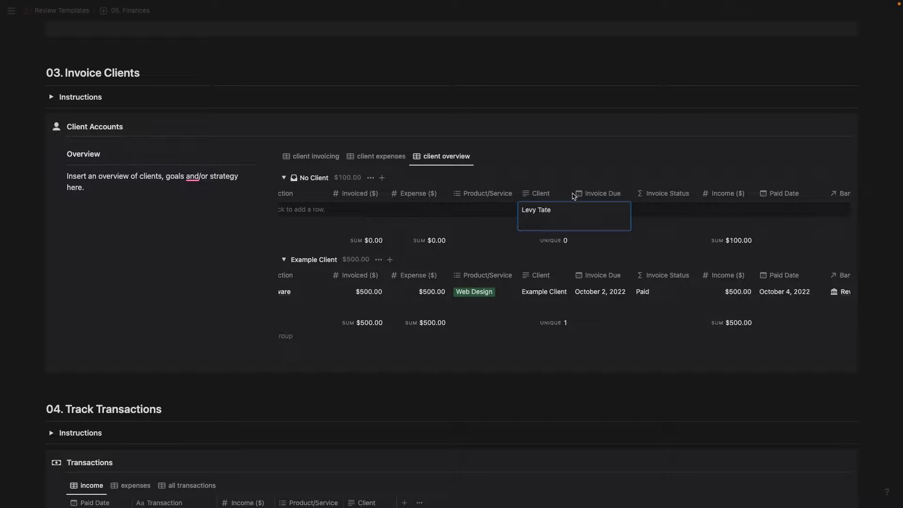
left_click(579, 169)
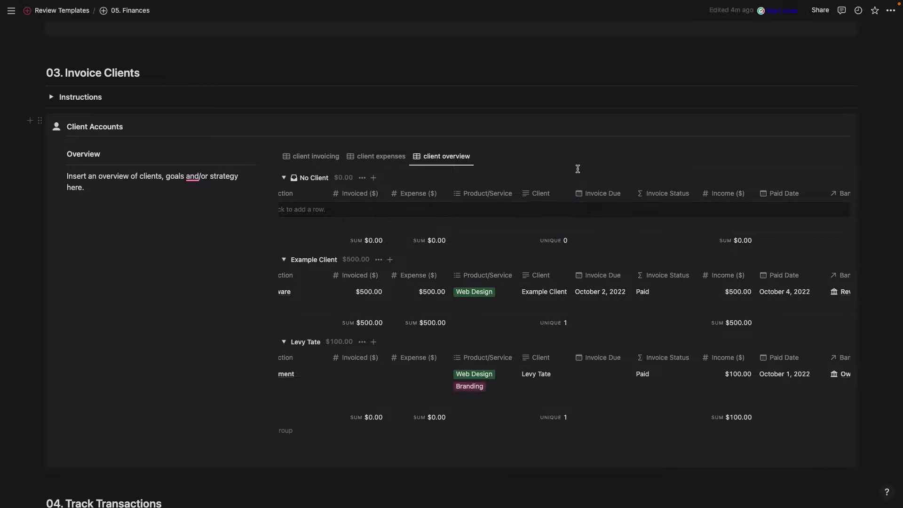
scroll(461, 373, "down", 2)
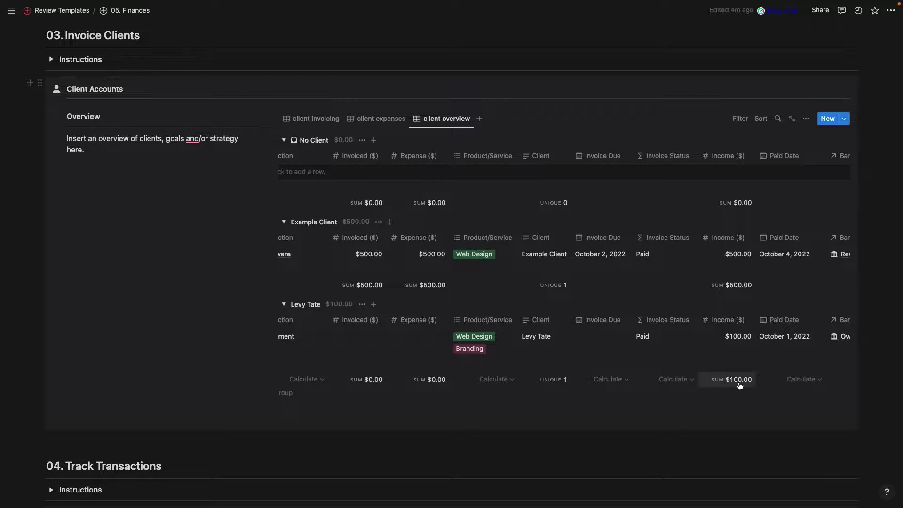
scroll(705, 383, "left", 3)
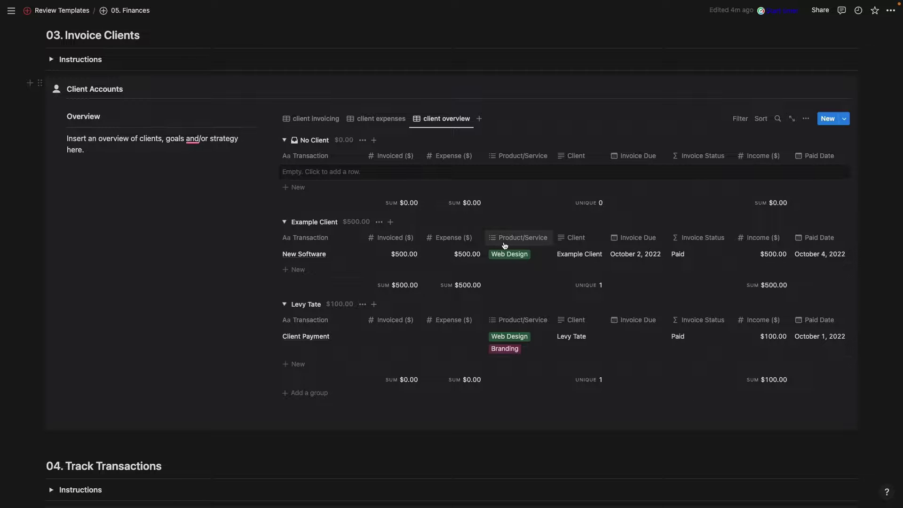
- Browse 04. Track Transactions' expenses, all and income views, finishing on expenses
scroll(504, 245, "up", 20)
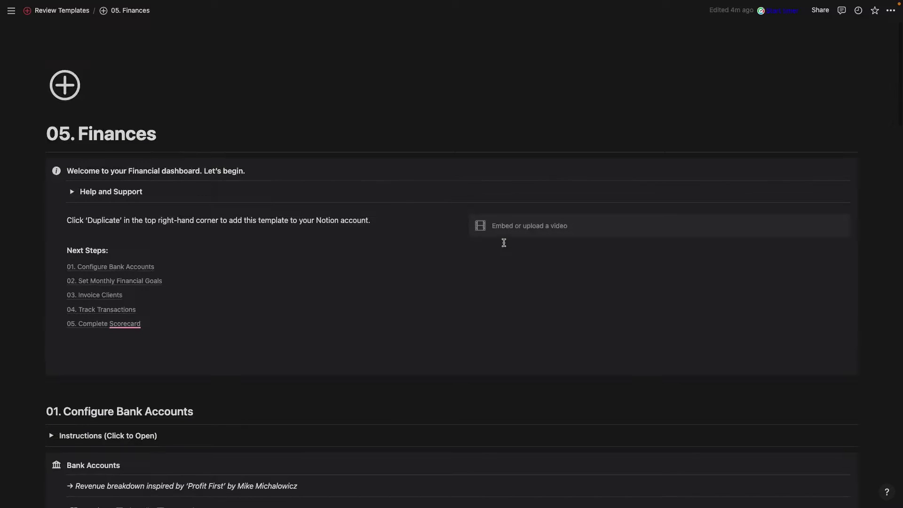
scroll(503, 243, "down", 1)
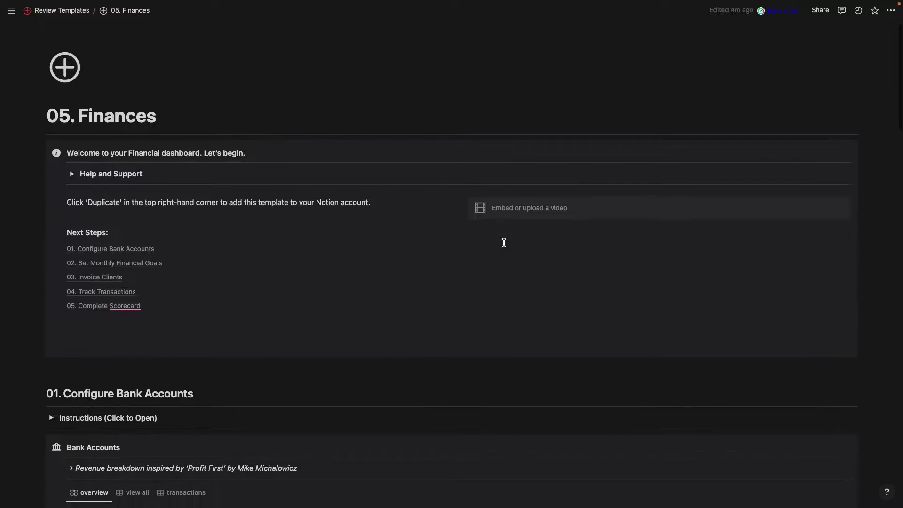
scroll(504, 243, "down", 1)
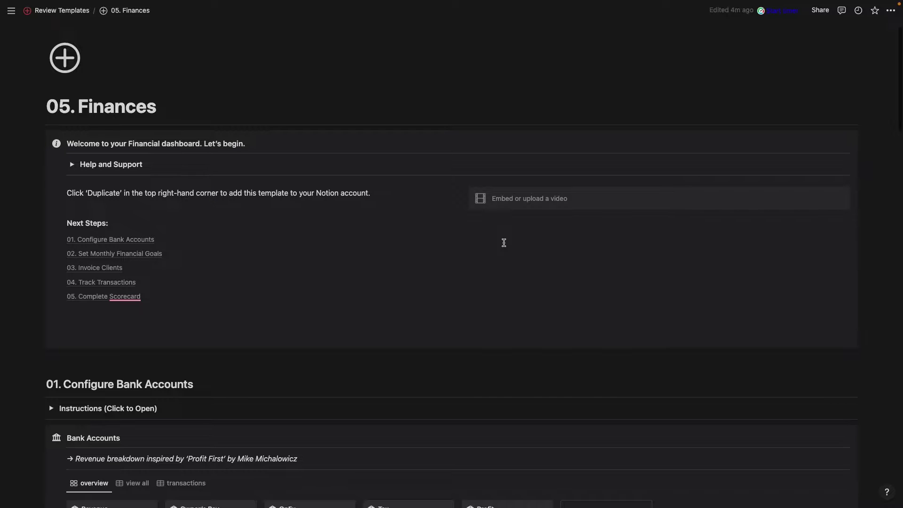
scroll(504, 243, "down", 15)
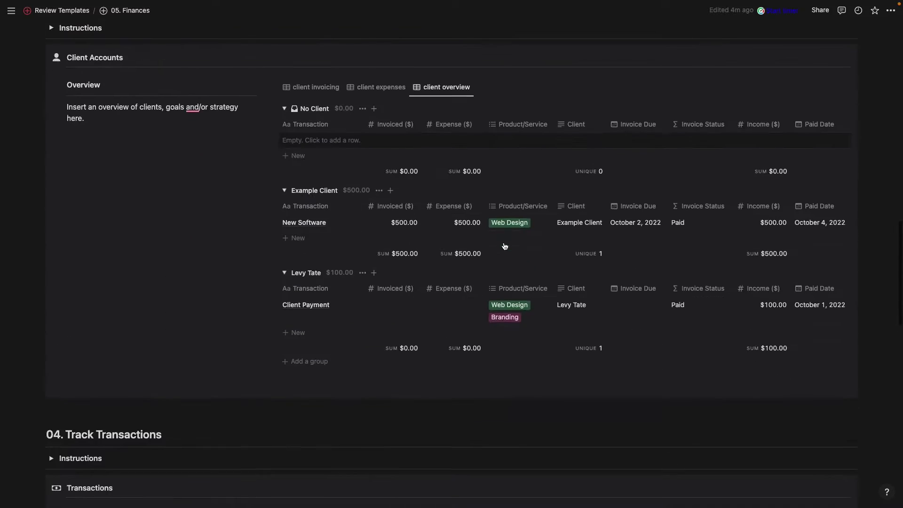
scroll(503, 243, "down", 5)
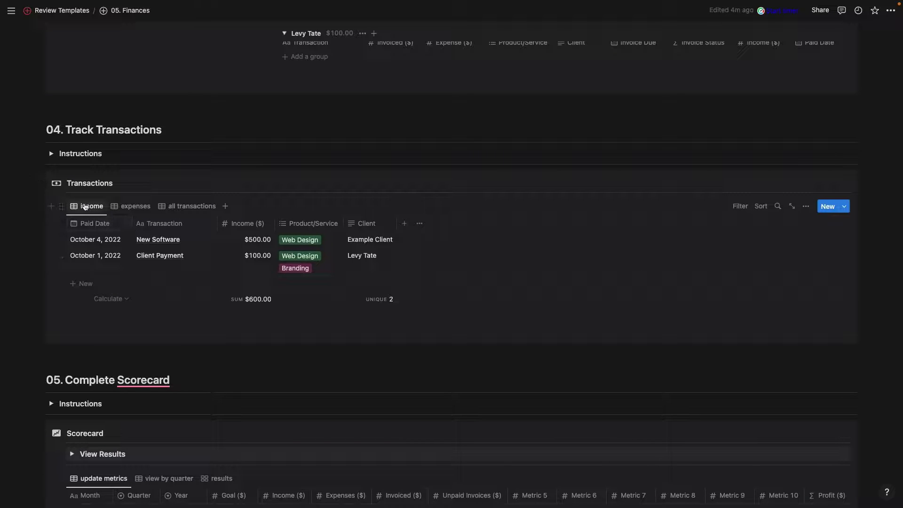
left_click(141, 211)
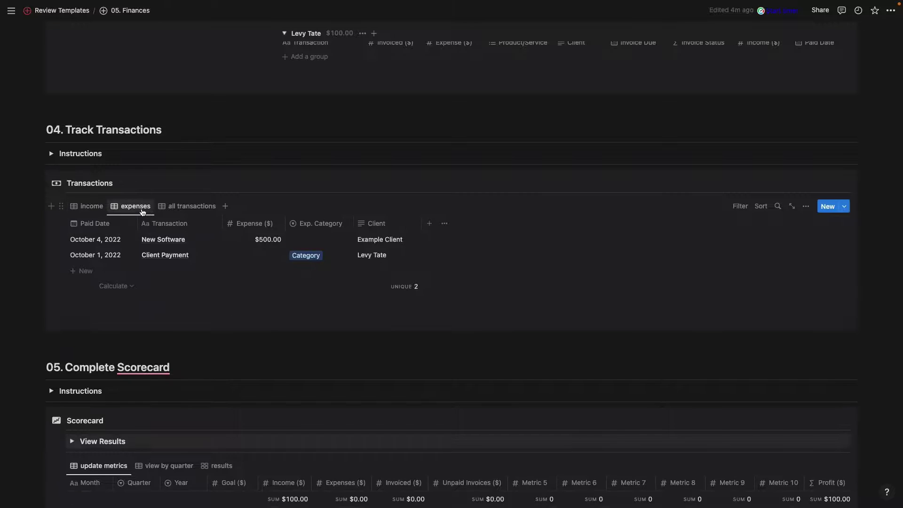
left_click(188, 210)
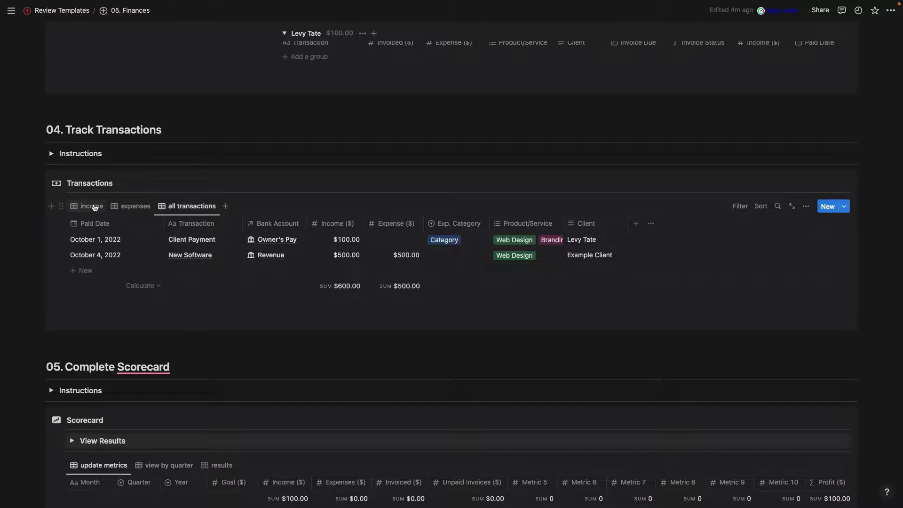
left_click(93, 208)
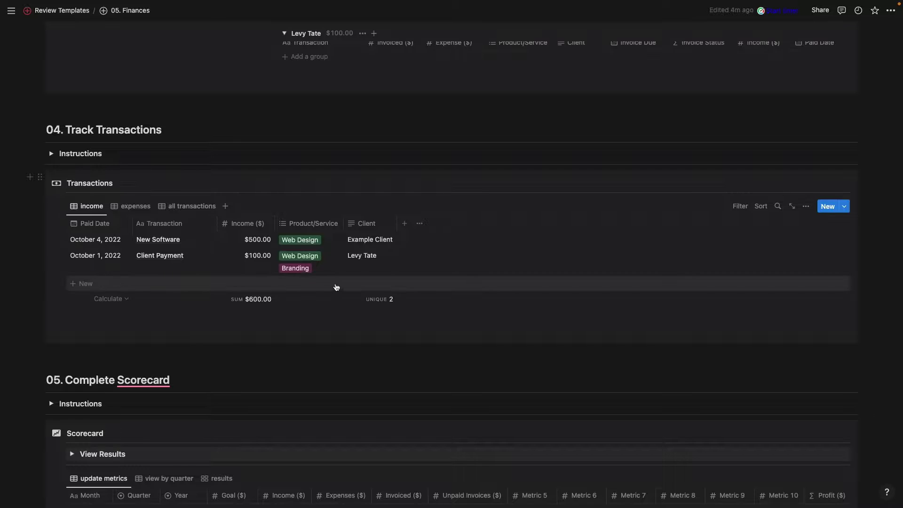
left_click(124, 207)
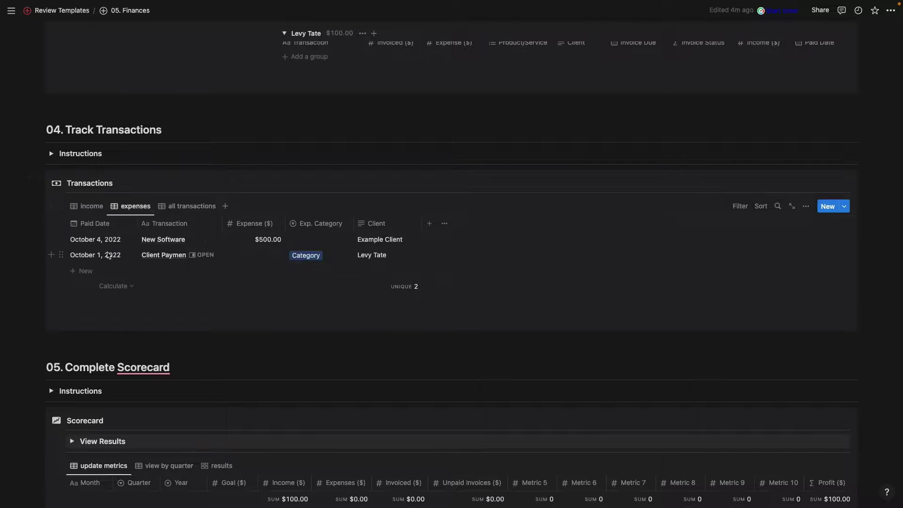
- Show all transactions and peek at the view's Layout and Filter options without changing them
left_click(173, 207)
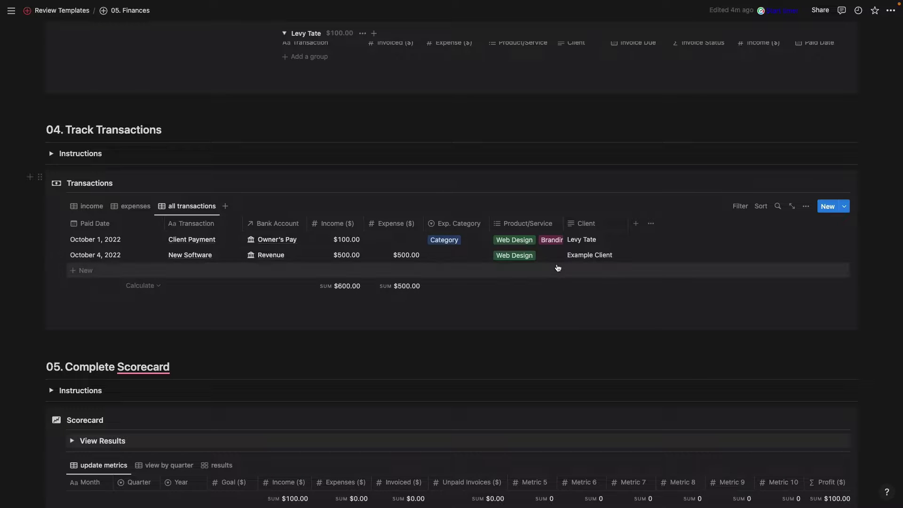
left_click(805, 206)
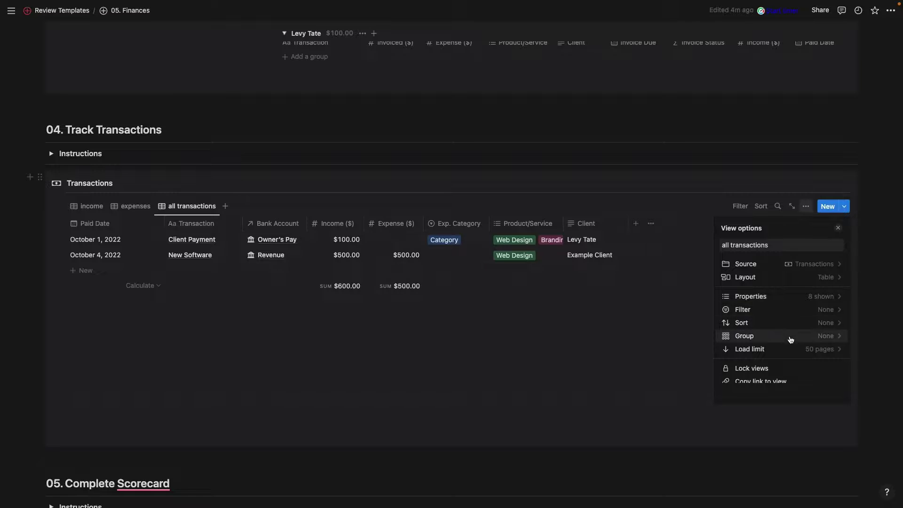
left_click(812, 282)
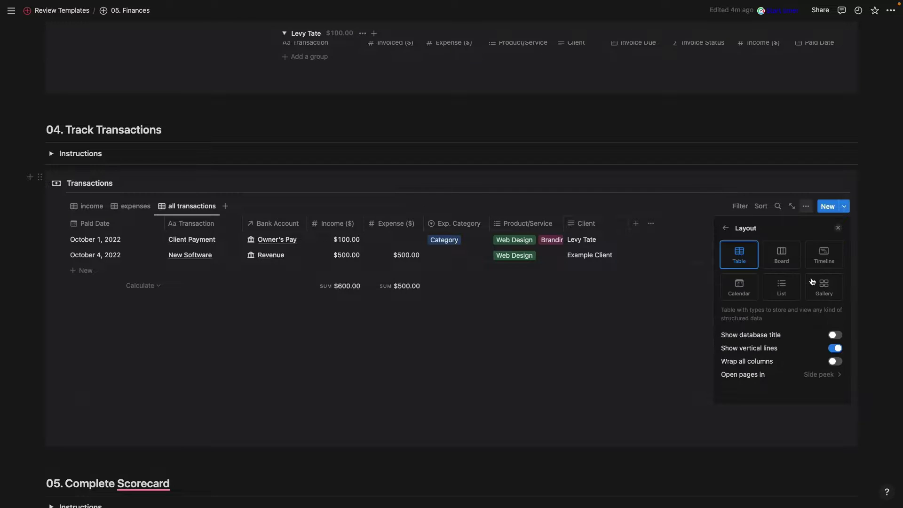
left_click(726, 227)
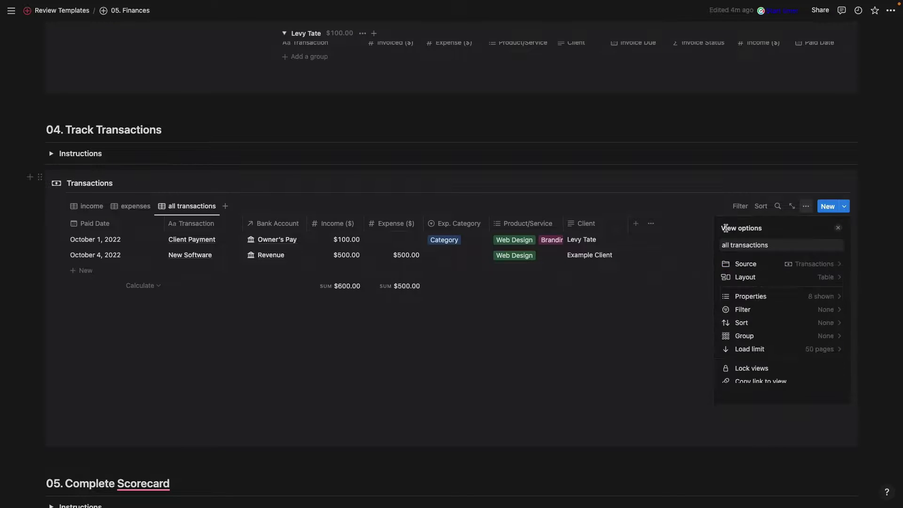
left_click(788, 311)
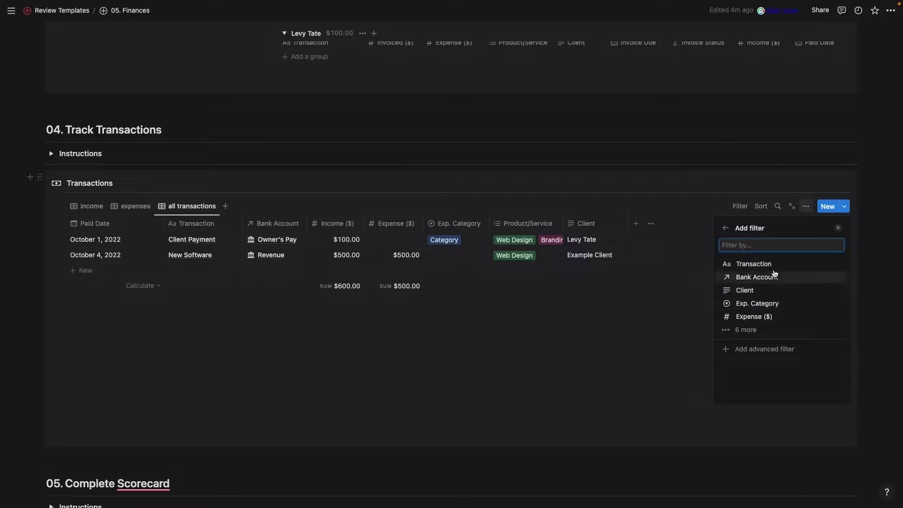
left_click(608, 351)
- Scroll to the Jan–Dec 2022 Scorecard table and dismiss the Jan cell unchanged
scroll(609, 352, "down", 3)
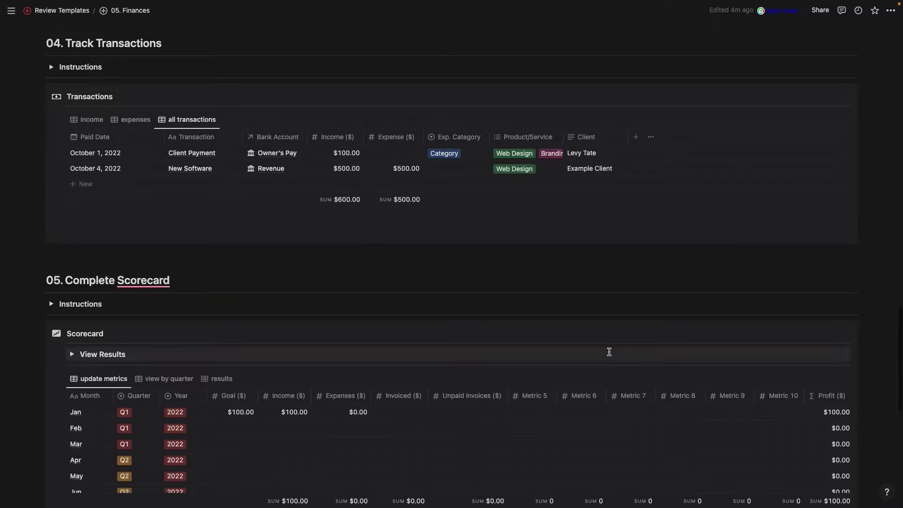
scroll(609, 353, "down", 5)
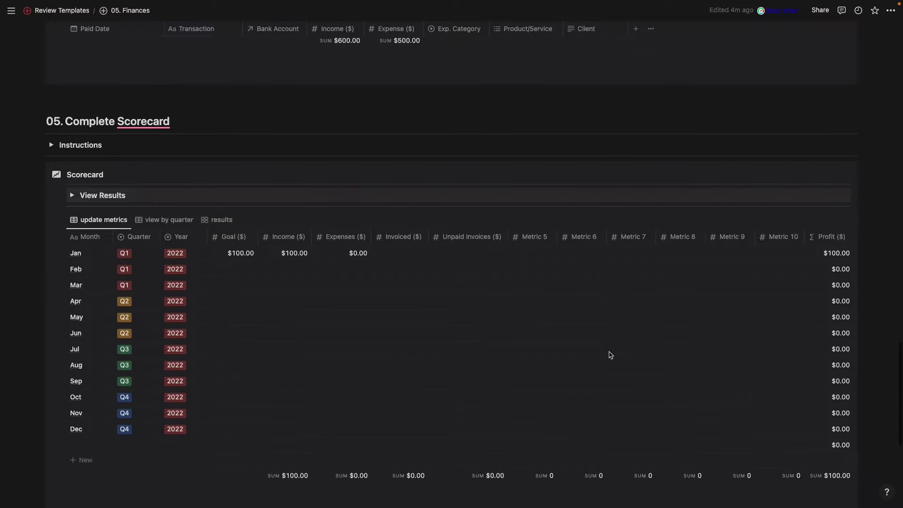
scroll(609, 355, "down", 2)
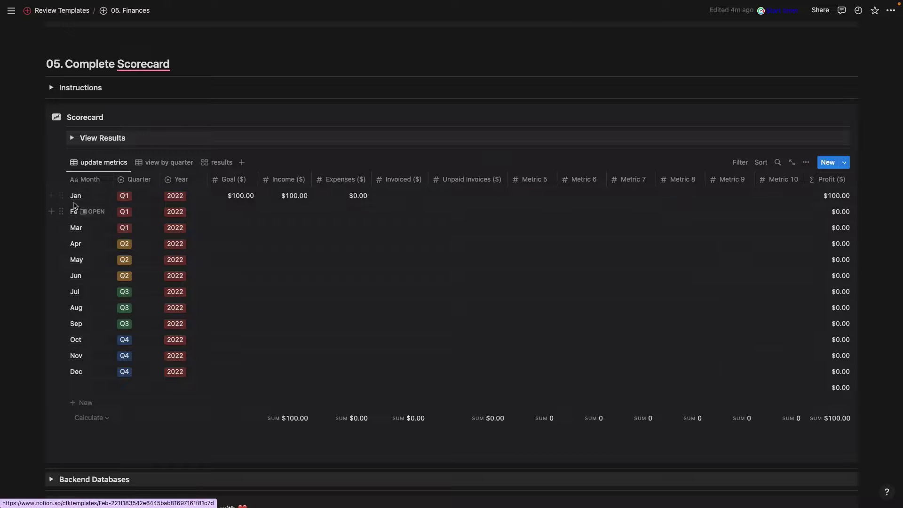
left_click(72, 200)
key("Escape")
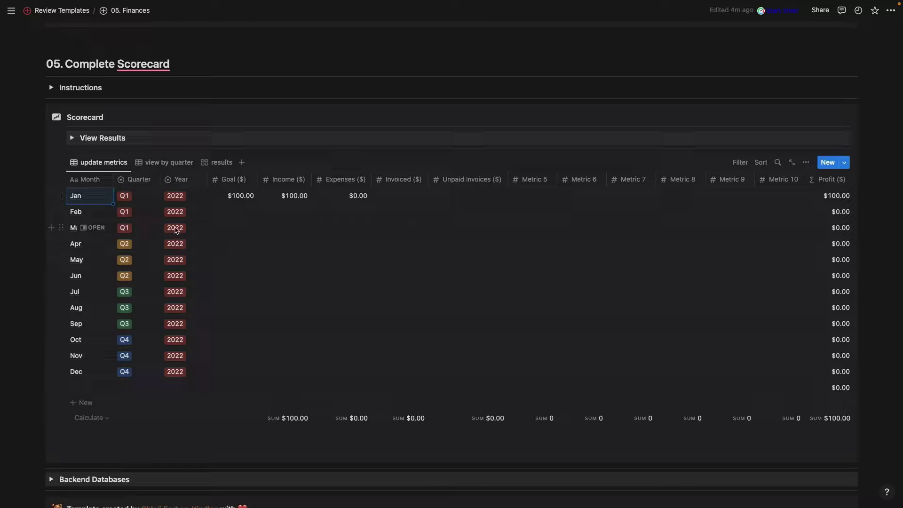
- Add a Year filter to the update metrics view, leaving 2022 unselected
left_click(744, 167)
type("year")
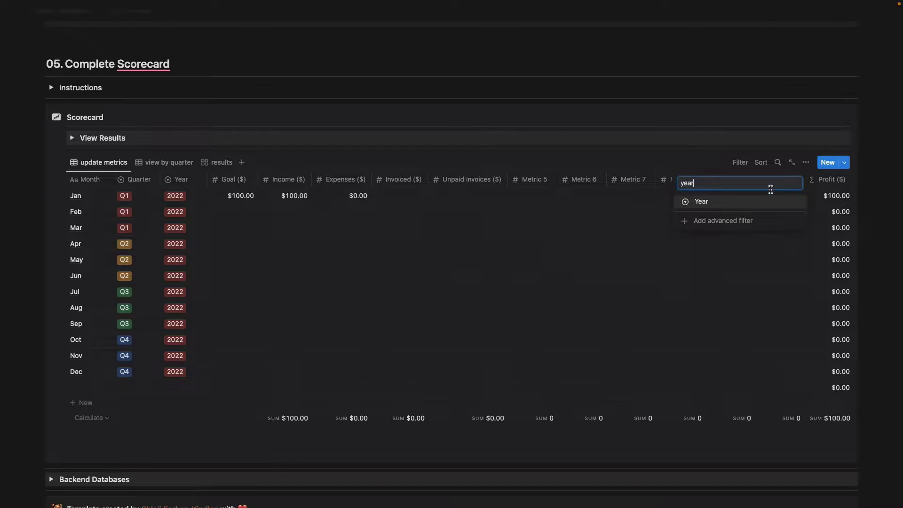
key("Return")
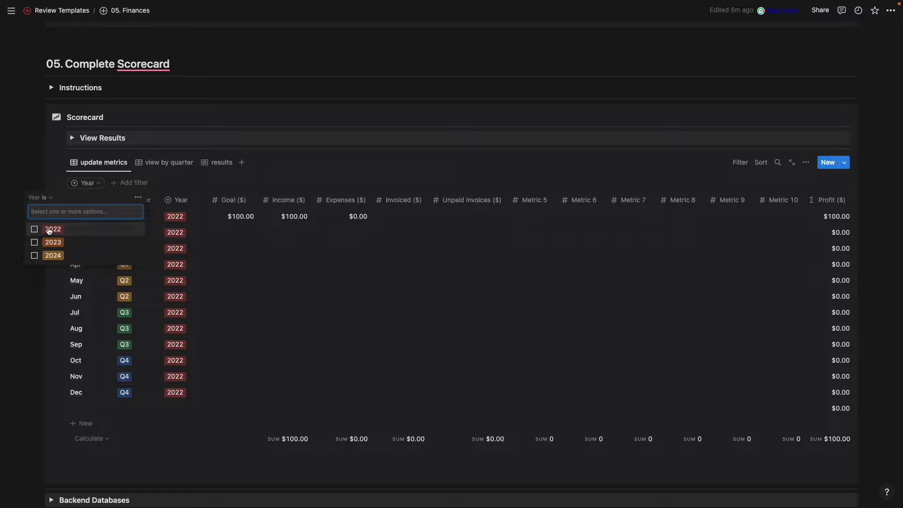
left_click(50, 230)
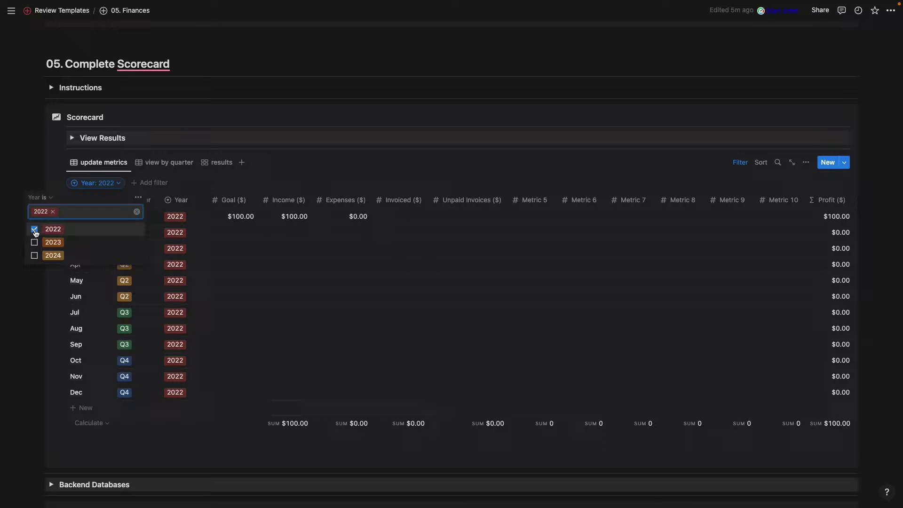
left_click(34, 229)
key("Escape")
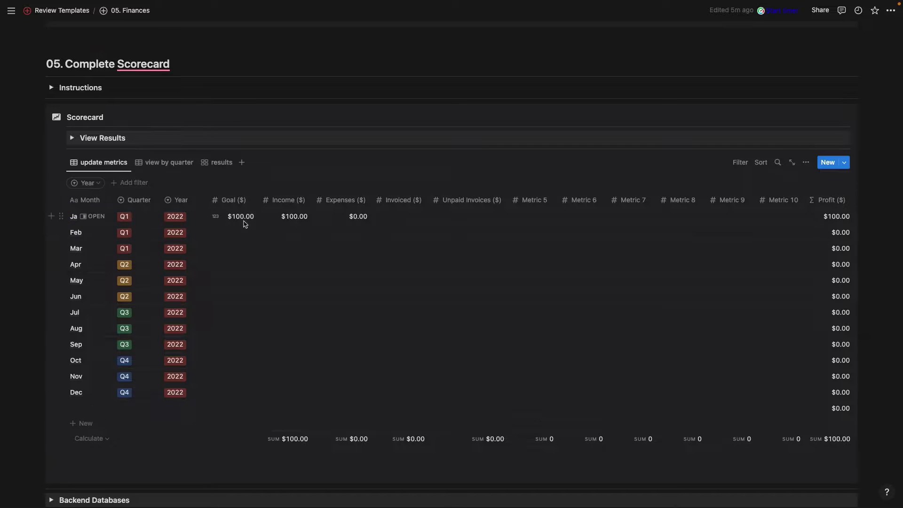
- Reveal the Scorecard's Profit and Result columns and open the Unpaid Invoices ($) column options
scroll(306, 209, "up", 15)
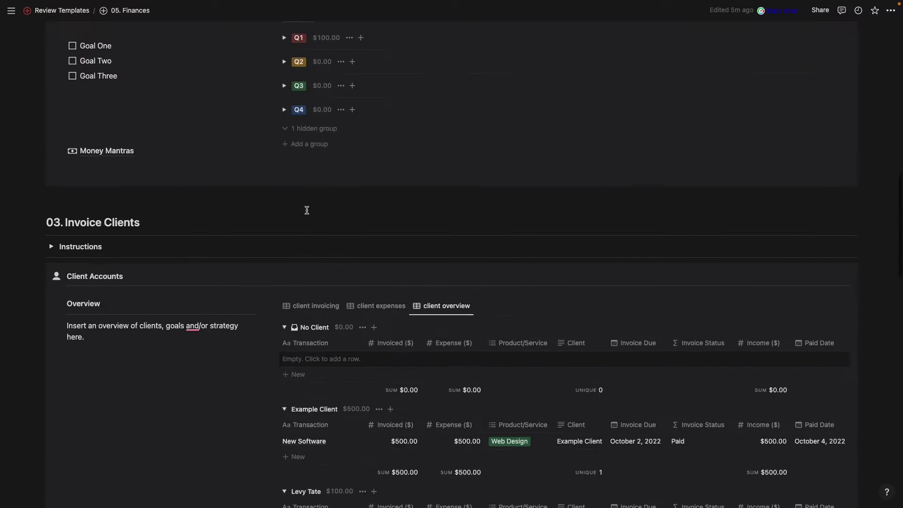
scroll(306, 211, "down", 15)
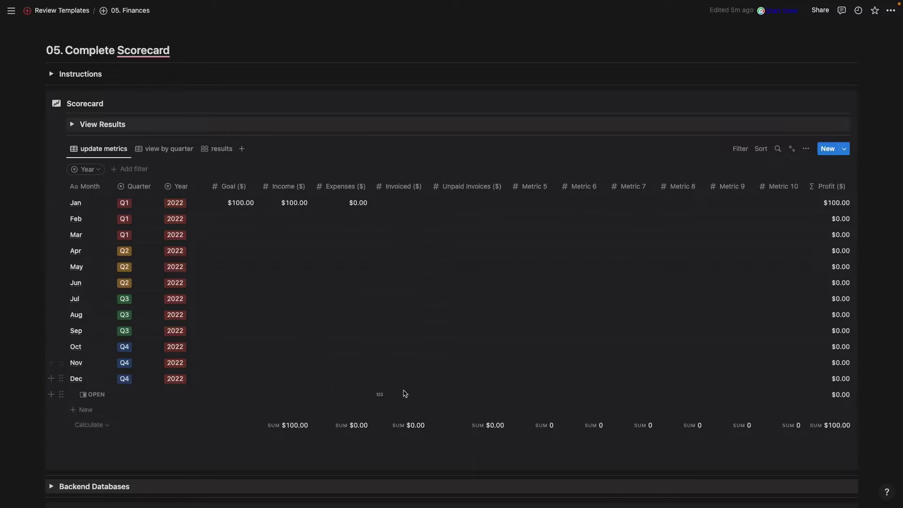
scroll(484, 299, "right", 3)
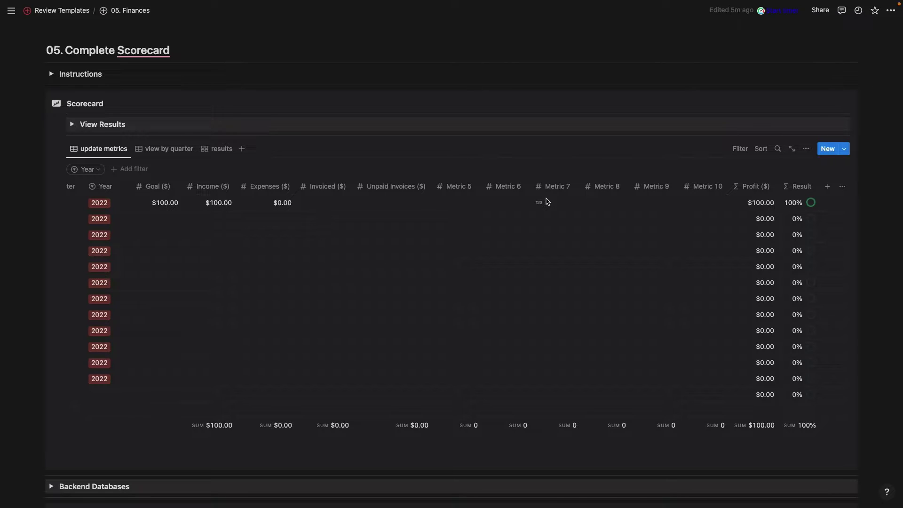
left_click(396, 191)
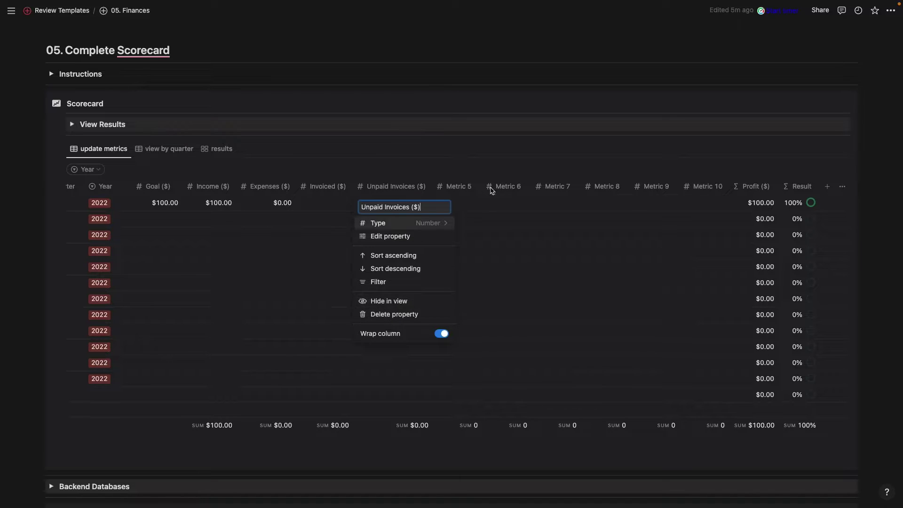
left_click(462, 185)
left_click(461, 185)
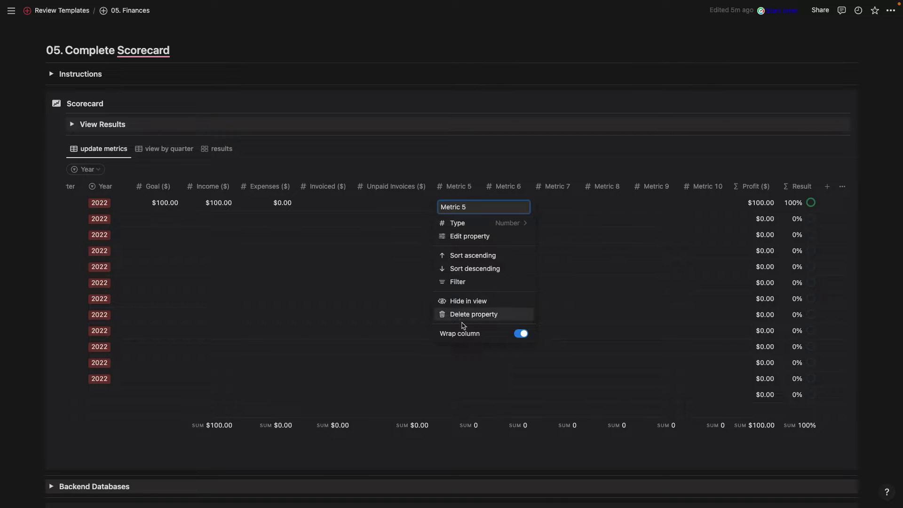
left_click(689, 193)
left_click(827, 187)
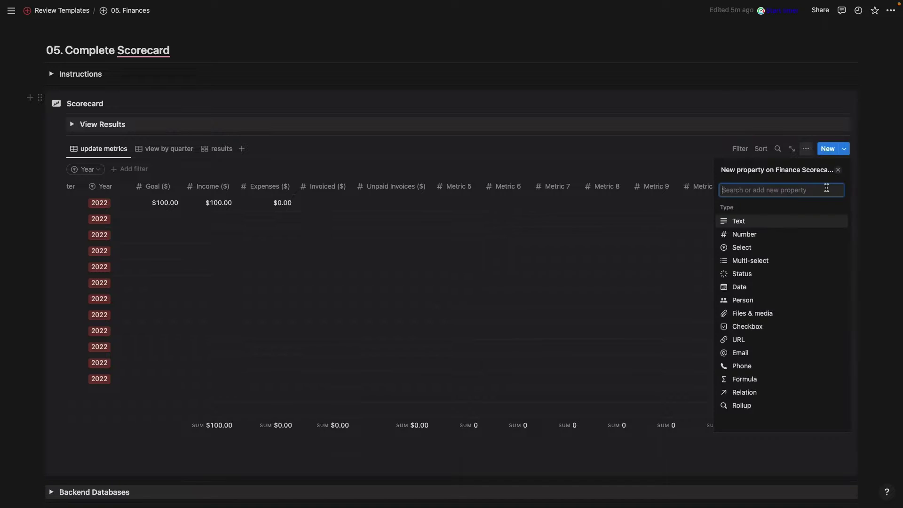
left_click(759, 235)
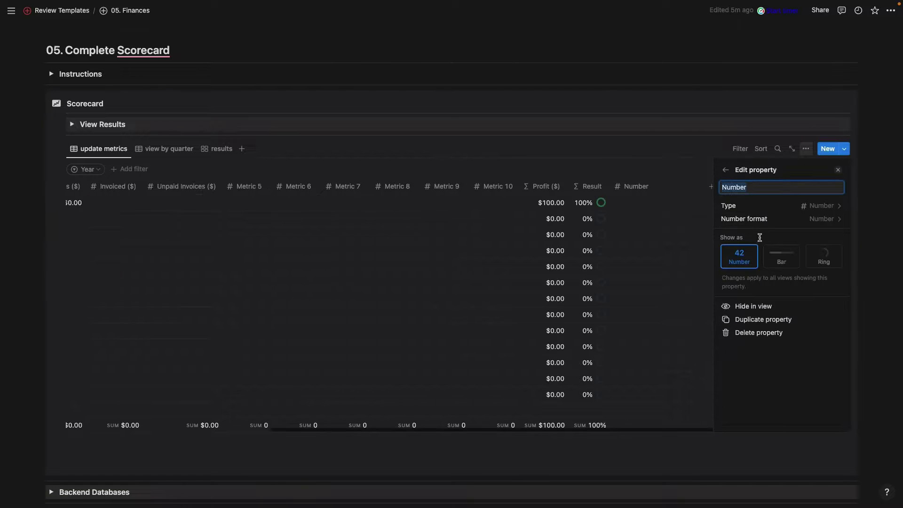
left_click(827, 219)
left_click(659, 192)
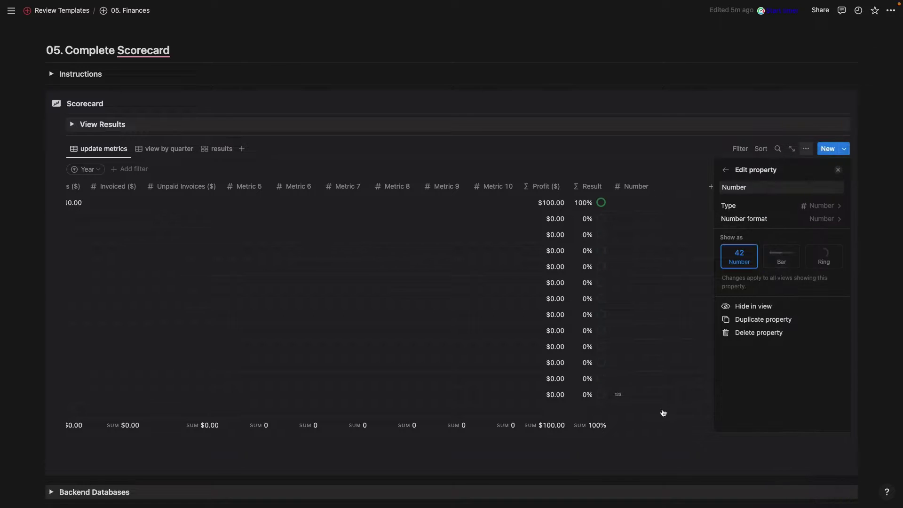
left_click(659, 429)
left_click(661, 429)
left_click(804, 425)
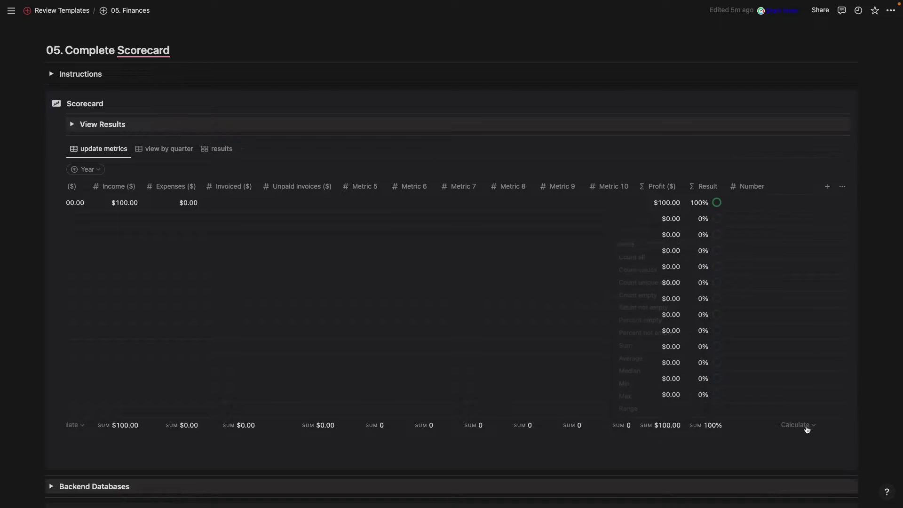
left_click(805, 425)
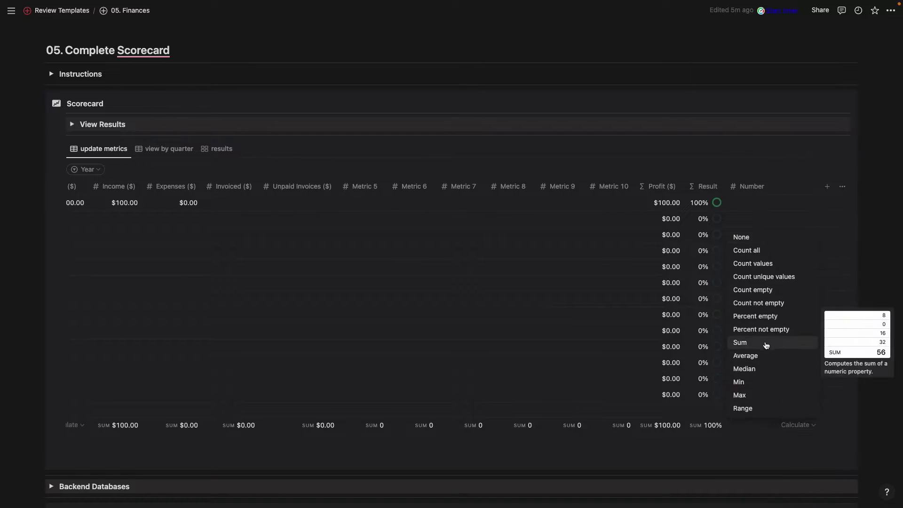
left_click(772, 188)
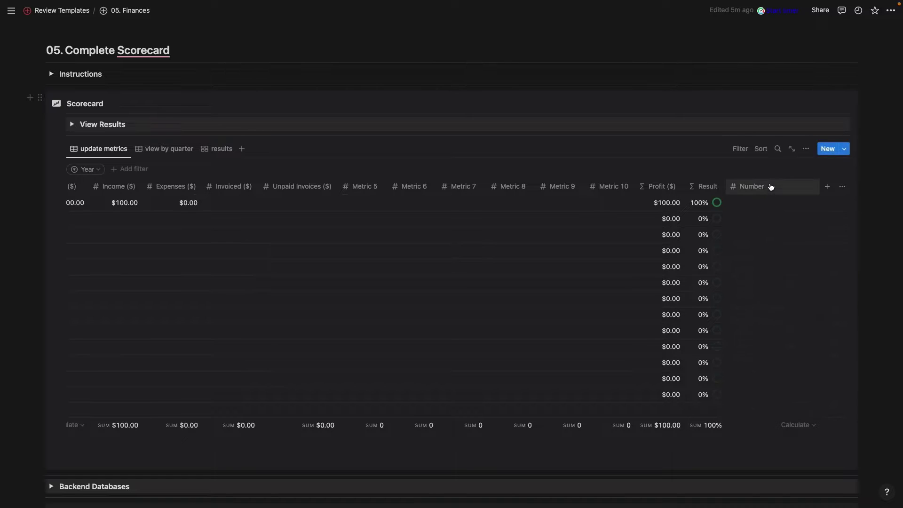
left_click(772, 189)
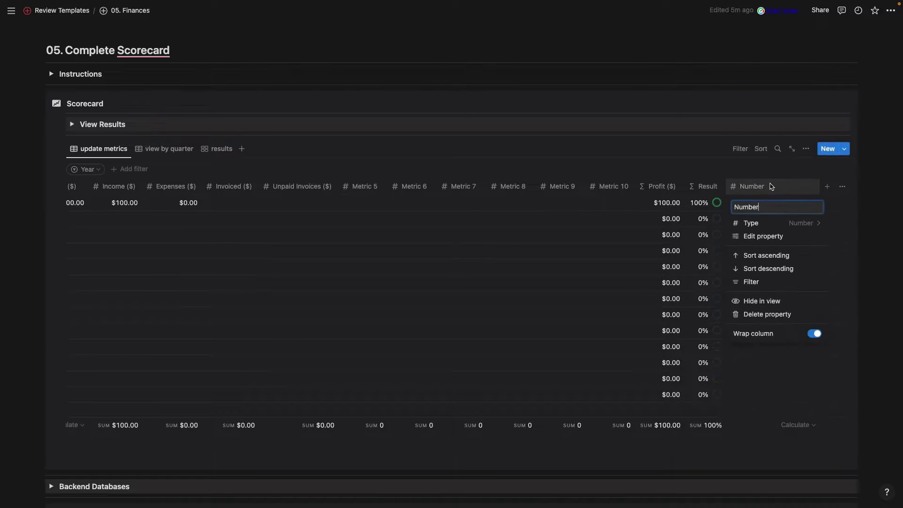
left_click(763, 316)
left_click(504, 260)
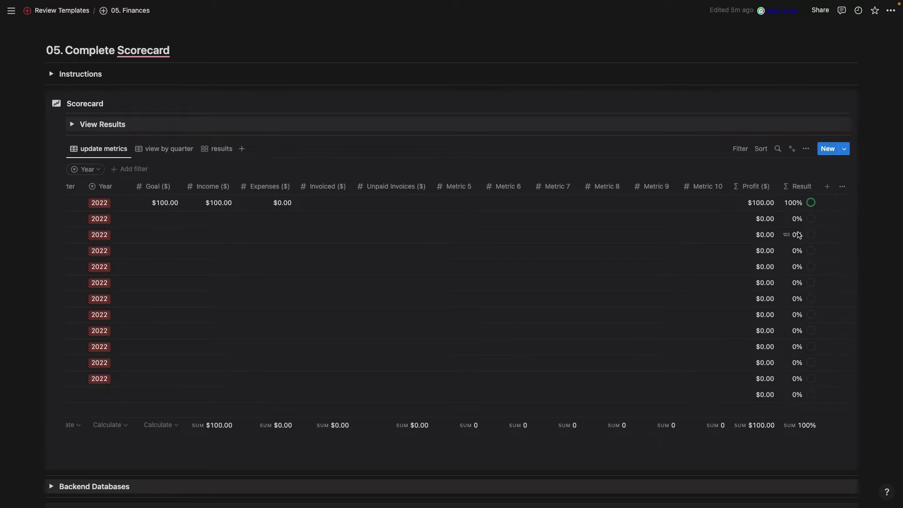
- Set Jan's Goal to $120.00 and widen the Result column
scroll(799, 225, "up", 15)
scroll(798, 232, "down", 4)
scroll(798, 231, "down", 20)
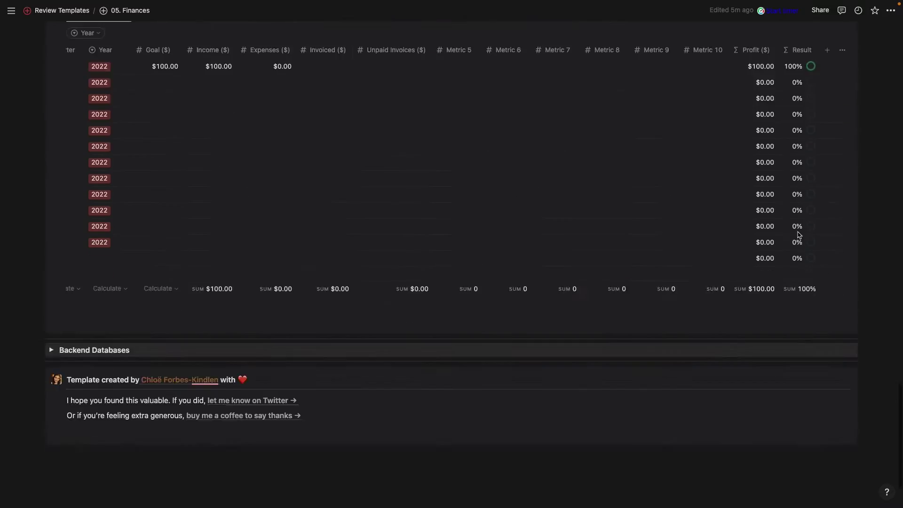
scroll(740, 230, "up", 3)
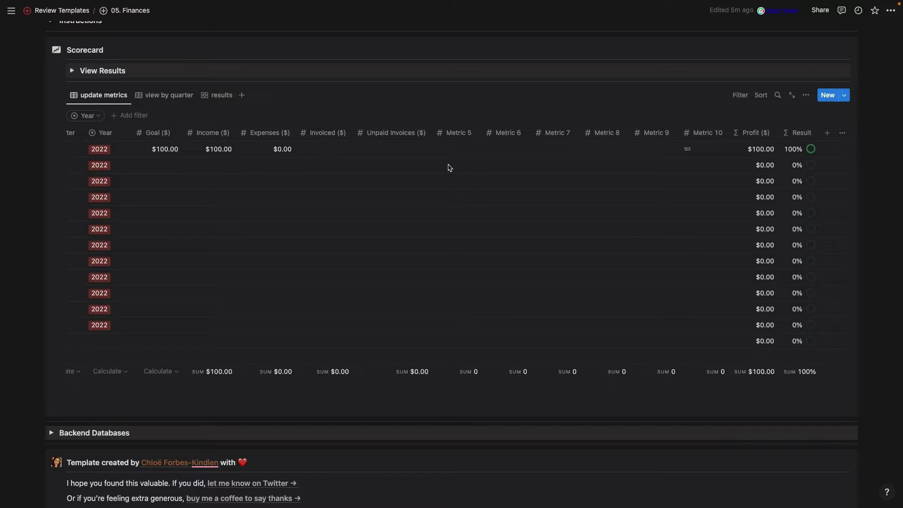
left_click(169, 149)
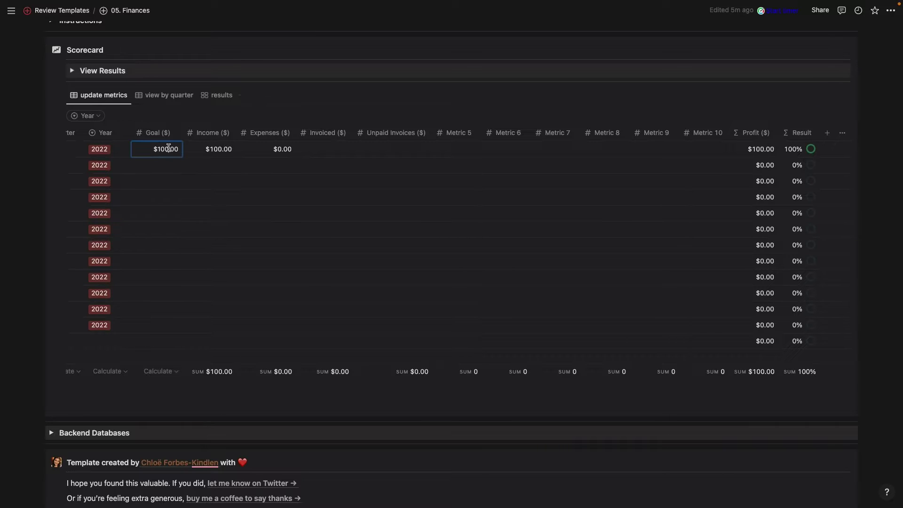
type("120")
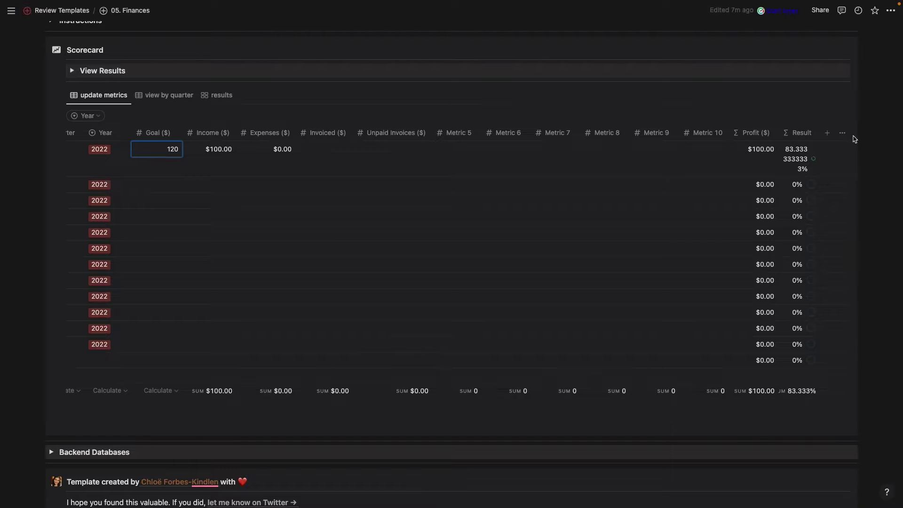
key("Return")
mouse_move(821, 132)
left_mouse_down()
mouse_move(852, 132)
mouse_move(834, 131)
left_mouse_up()
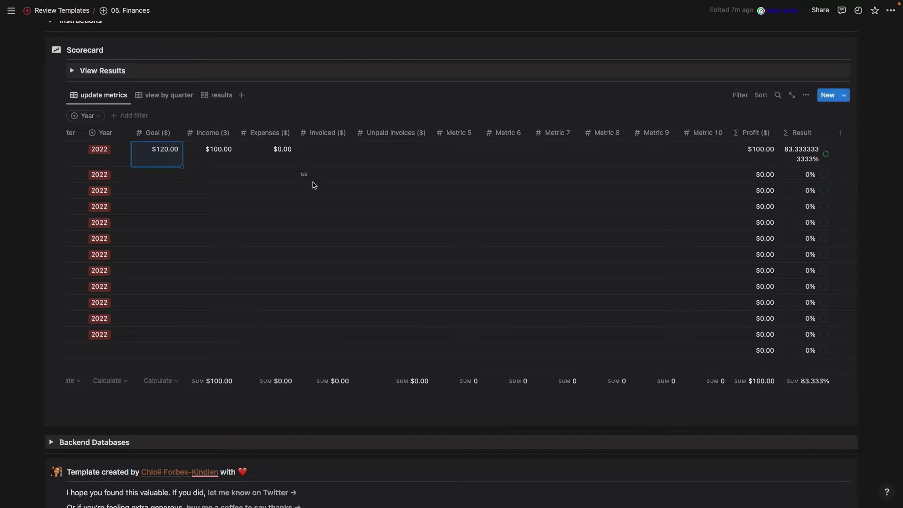
key("Escape")
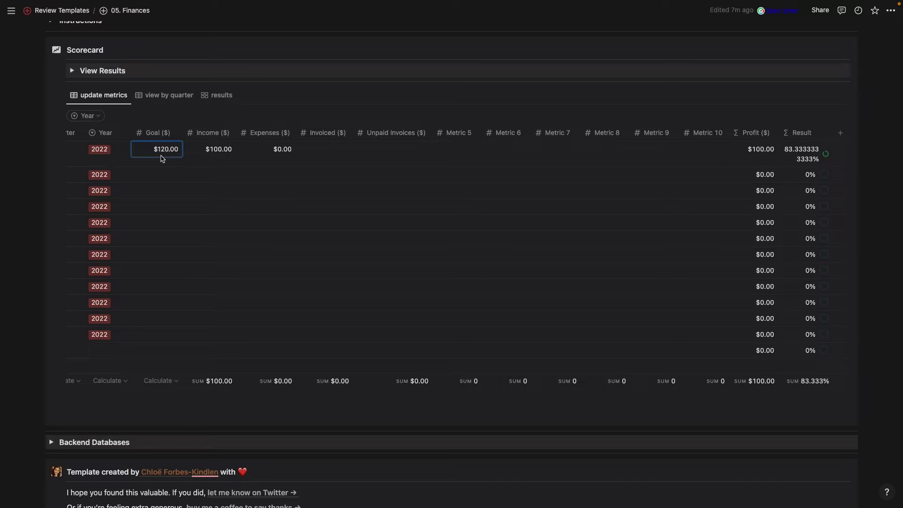
- Change Jan's Goal to $80.00 so its Result reads 125%
left_click_drag(178, 149, 164, 148)
type("80")
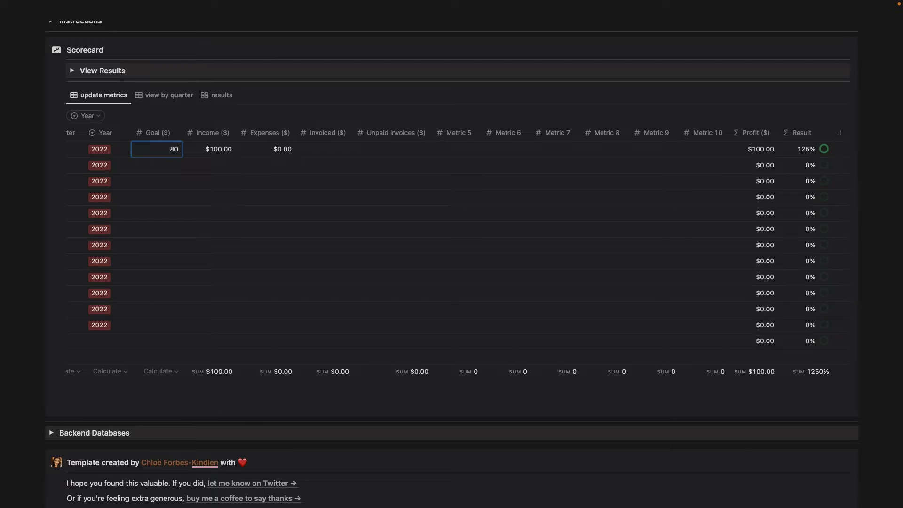
key("Return")
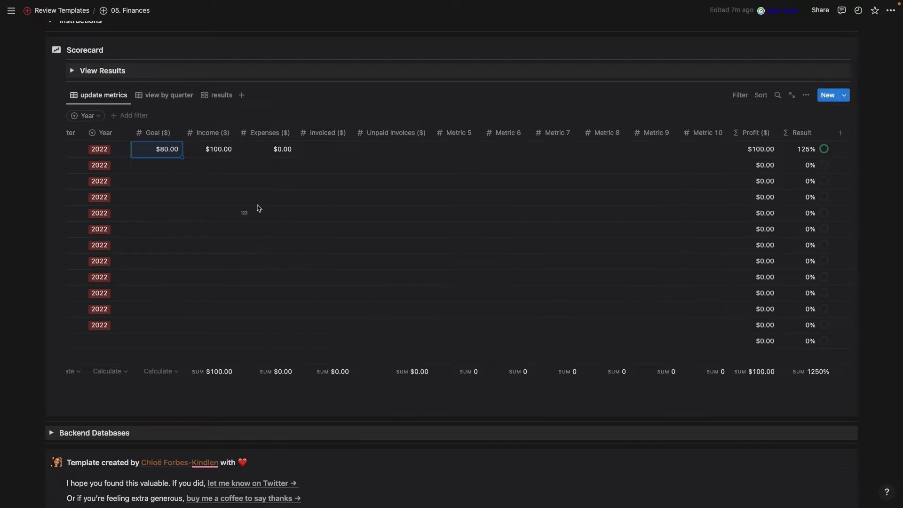
scroll(258, 209, "up", 5)
scroll(256, 204, "down", 6)
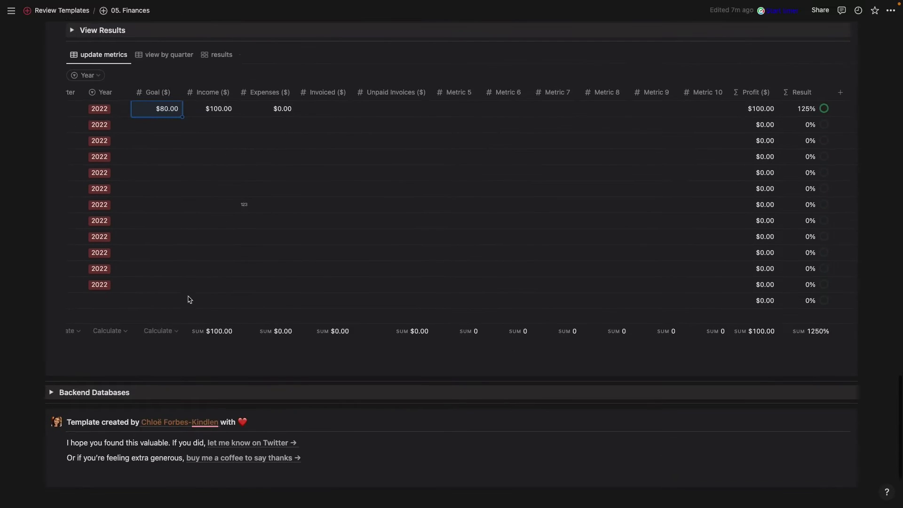
- Open the Bank Accounts database under Backend Databases, then go back to 05. Finances
left_click(50, 393)
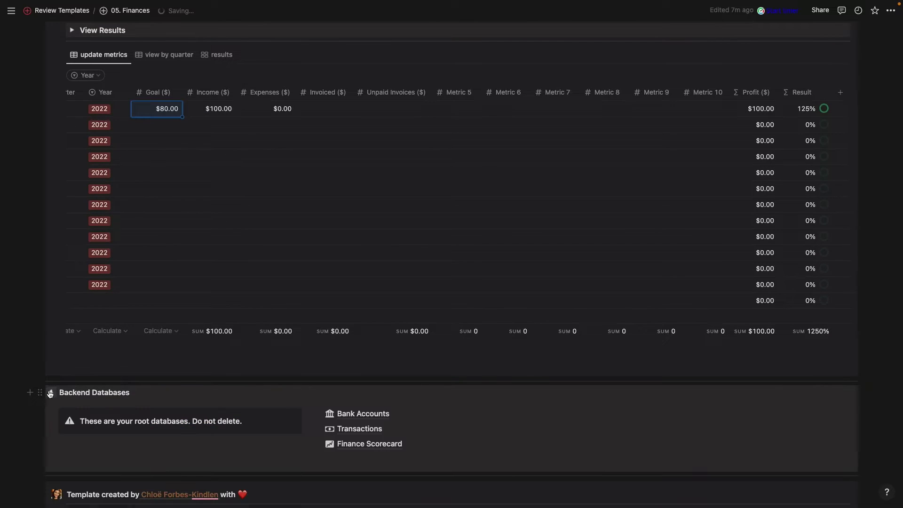
left_click(346, 415)
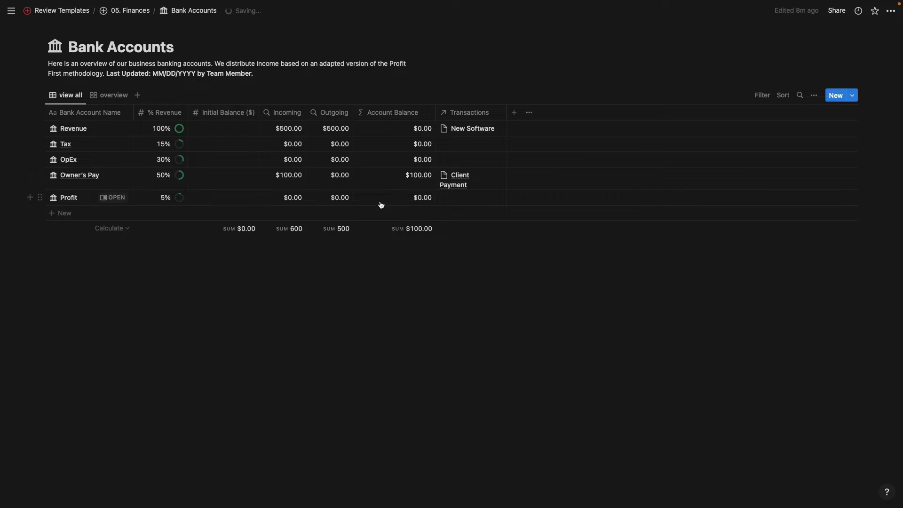
left_click(126, 11)
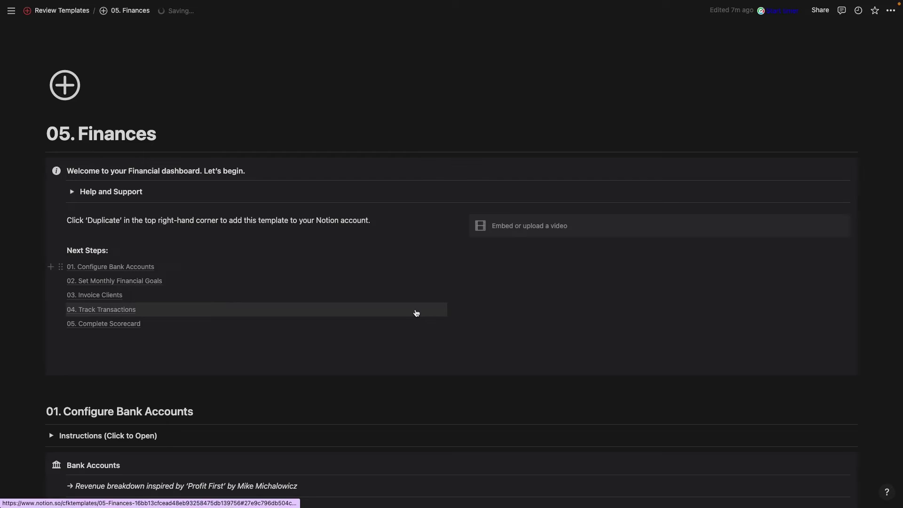
left_click(416, 313)
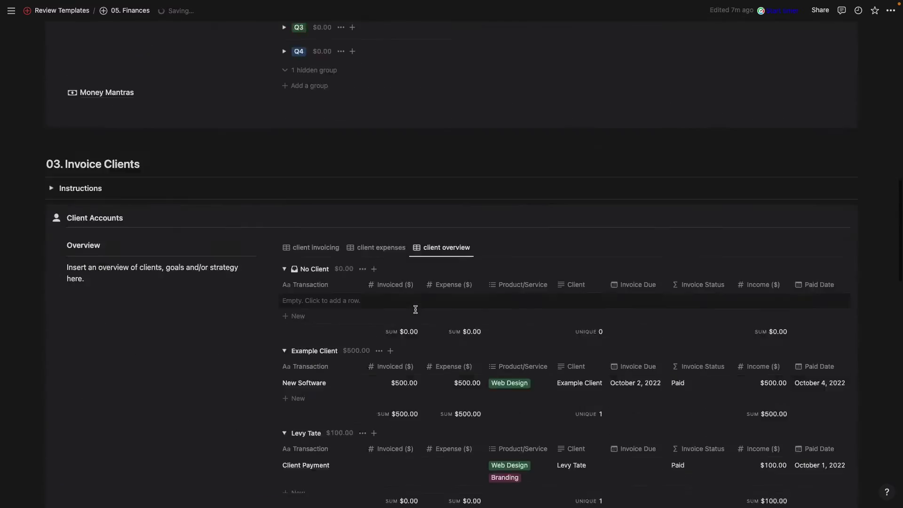
scroll(416, 310, "up", 20)
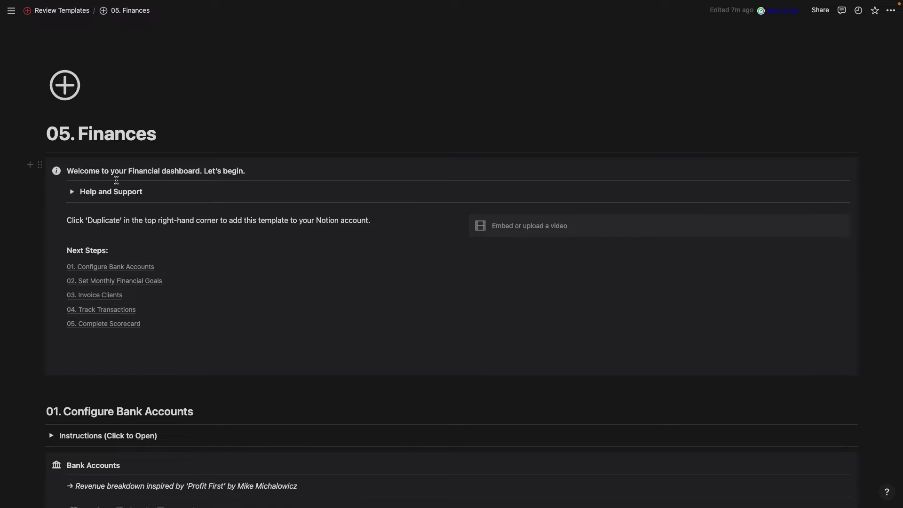
left_click(73, 192)
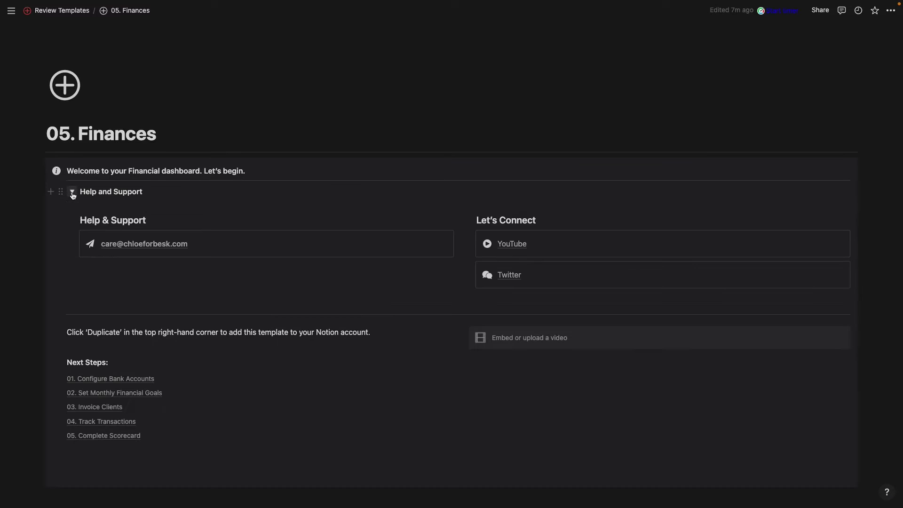
left_click(72, 193)
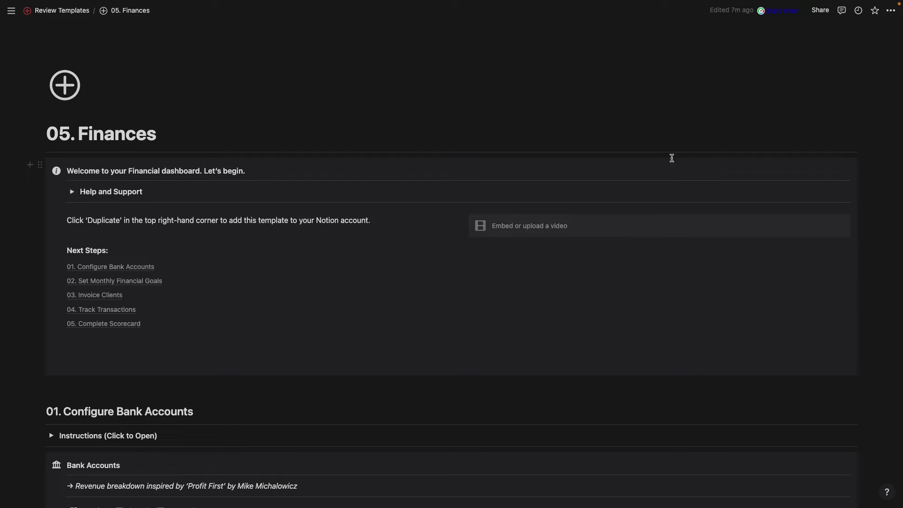